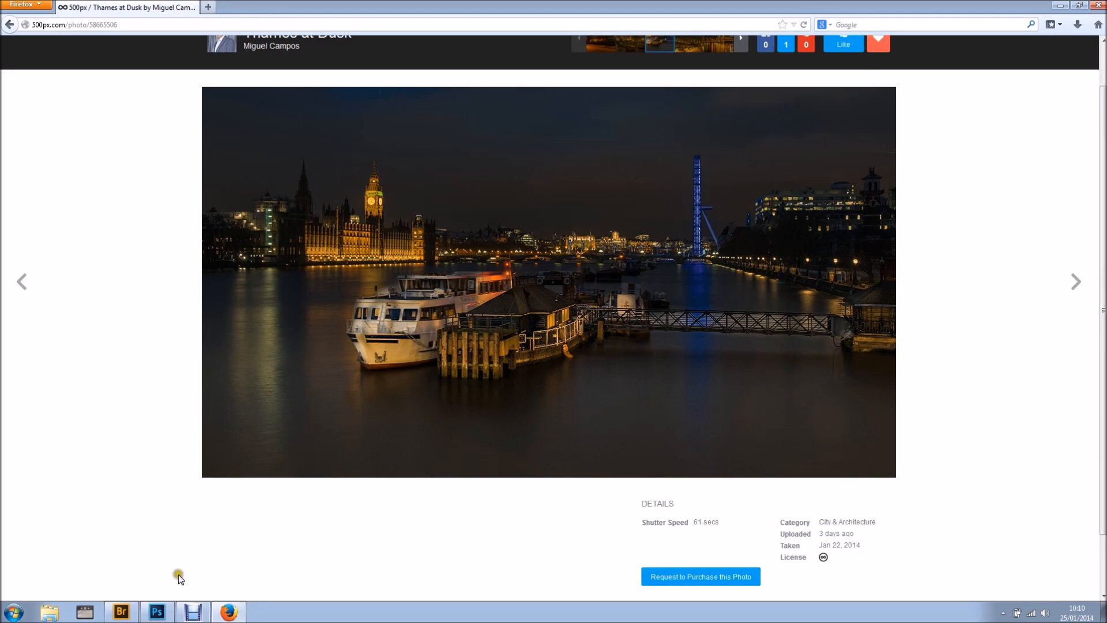
Step: Switch to Adobe Bridge, look through the tutorial folder's bracketed exposures, and preview _DSC5109.NEF in full screen
click(121, 611)
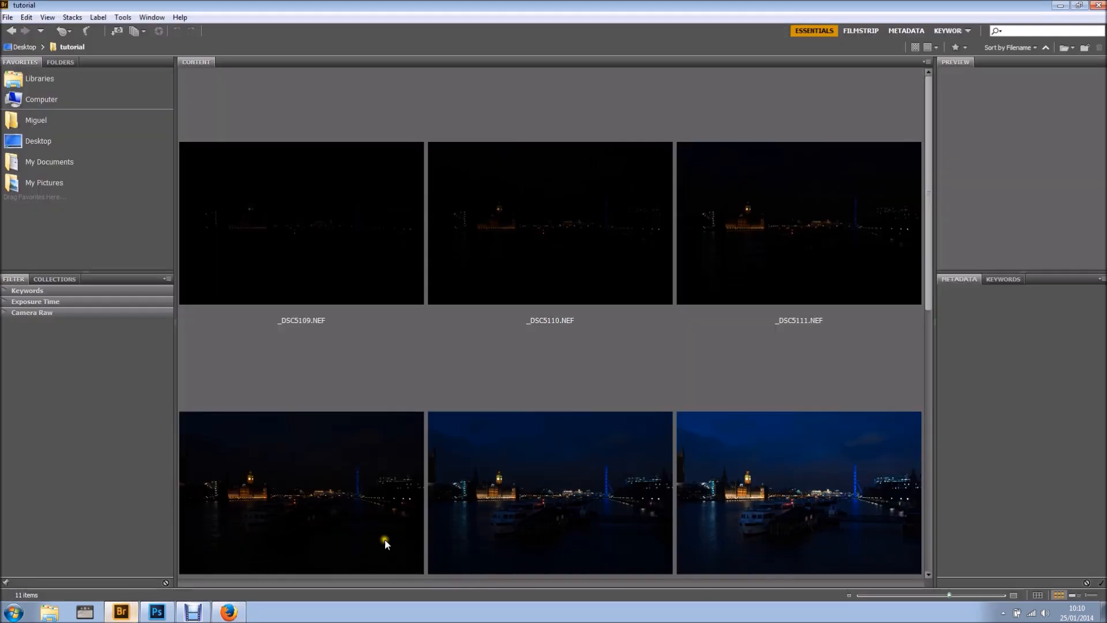
scroll(577, 405, down, 5)
scroll(576, 408, up, 5)
scroll(575, 409, down, 5)
scroll(576, 408, up, 5)
scroll(575, 408, down, 5)
scroll(575, 408, up, 5)
click(306, 225)
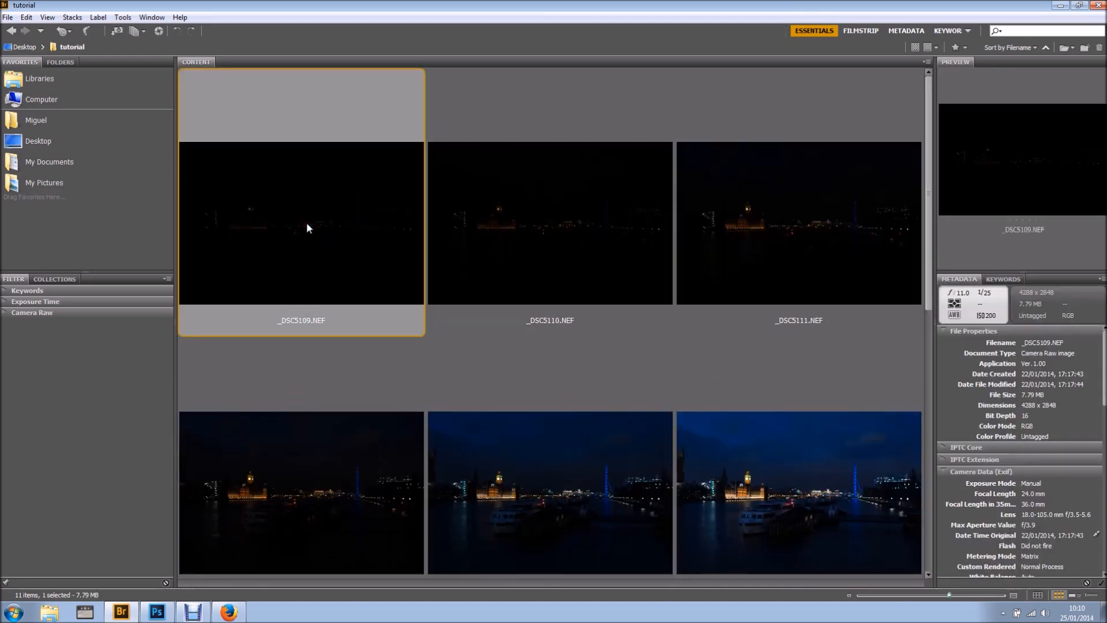
key(space)
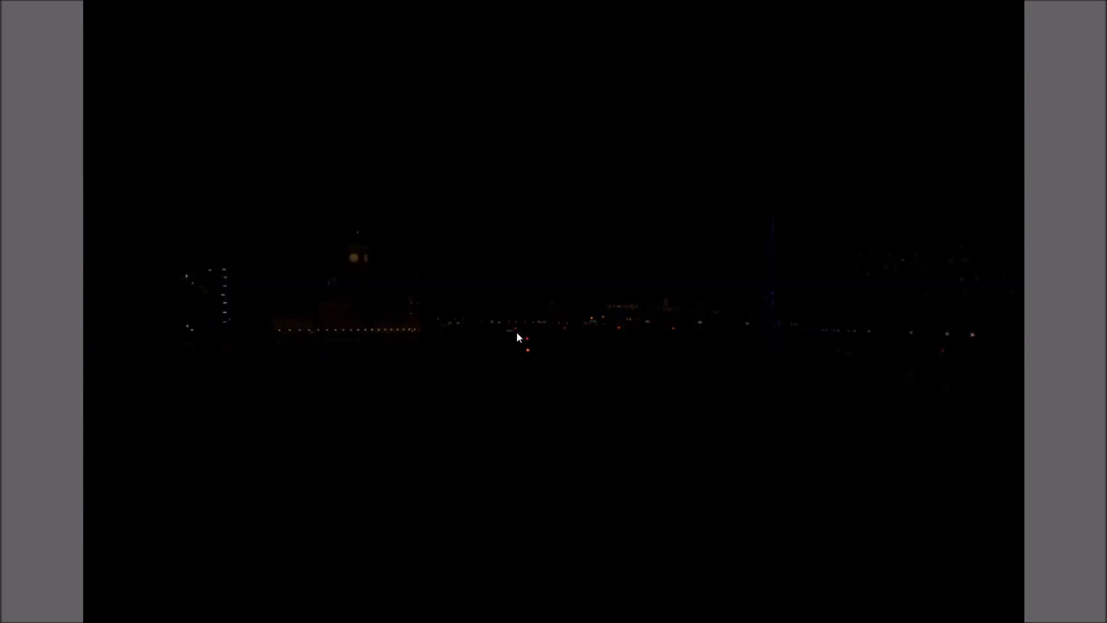
key(Escape)
Step: Compare the bracketed exposures in the tutorial folder, stepping through full-screen previews from _DSC5109.NEF to _DSC5119.NEF
scroll(398, 302, down, 5)
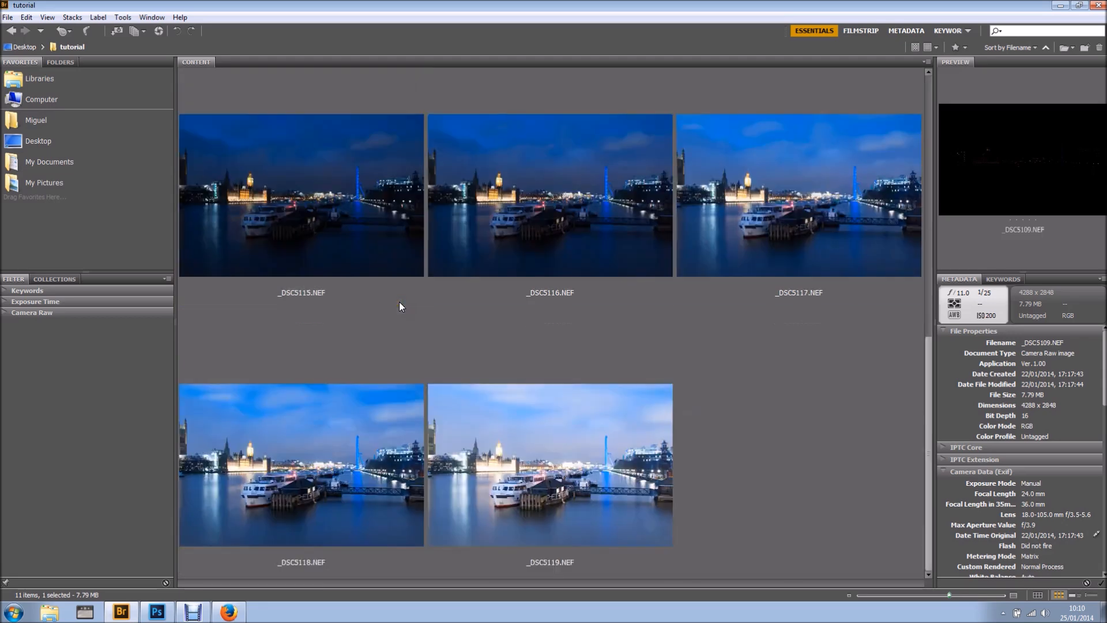
scroll(558, 452, up, 2)
scroll(559, 452, down, 2)
scroll(568, 452, up, 4)
scroll(568, 452, down, 4)
scroll(568, 451, up, 4)
click(327, 256)
key(space)
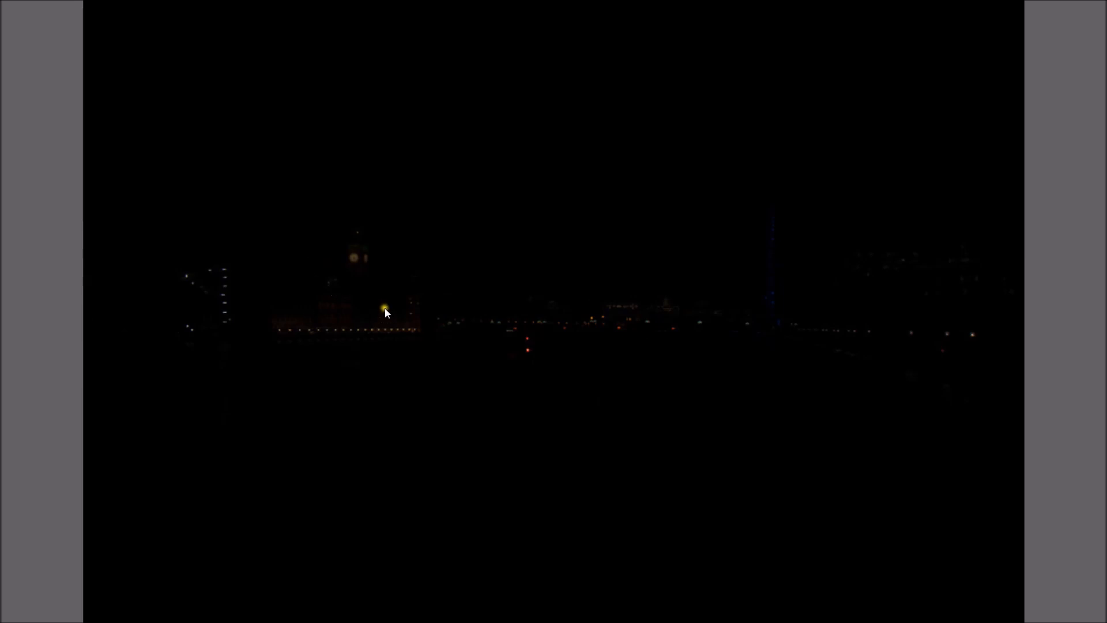
key(Right)
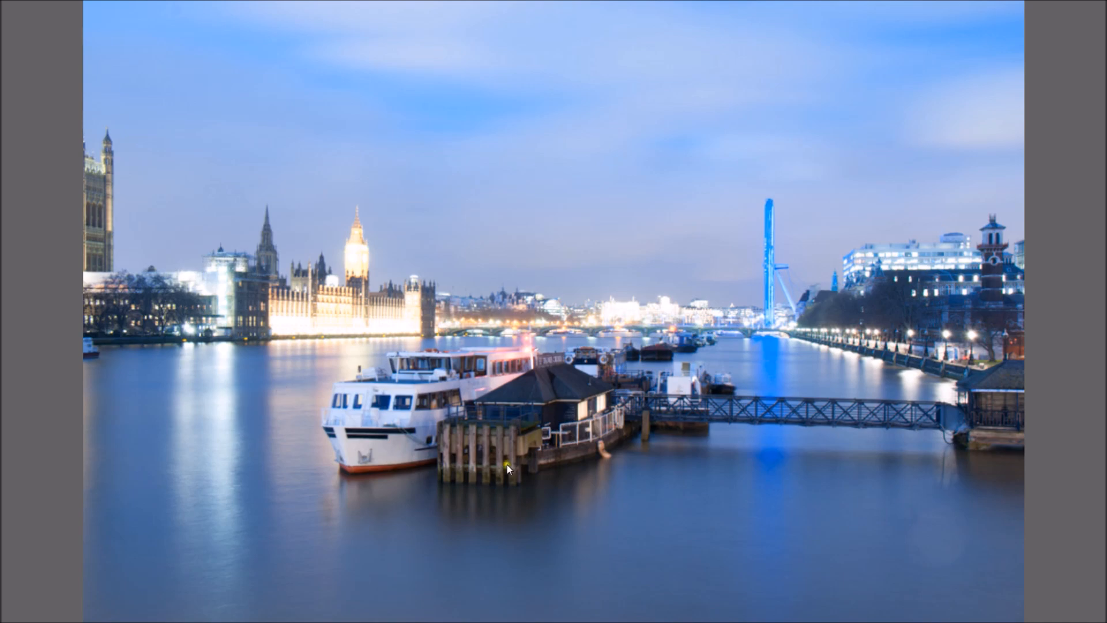
key(space)
scroll(533, 431, up, 5)
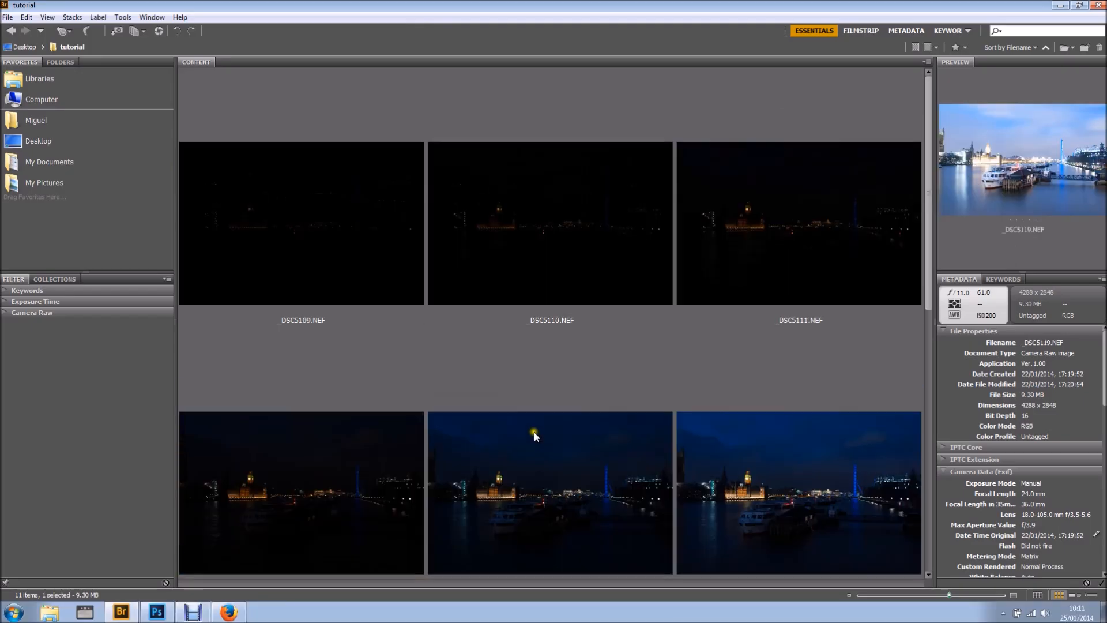
scroll(534, 431, down, 5)
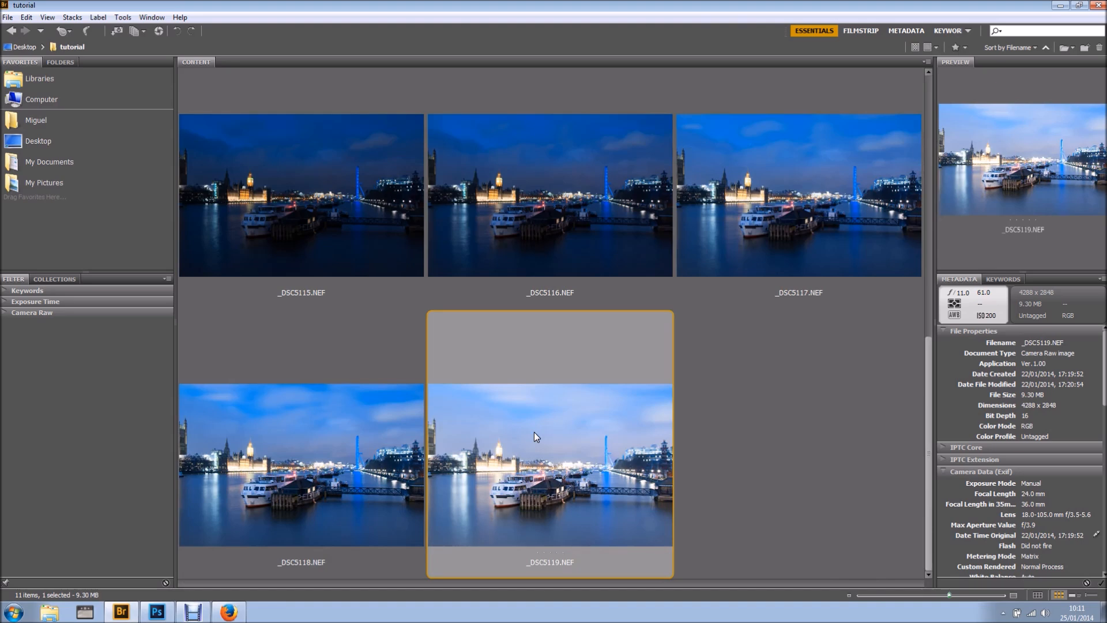
Step: Merge all eleven NEF exposures in the tutorial folder using Photoshop's Merge to HDR Pro
key(ctrl+a)
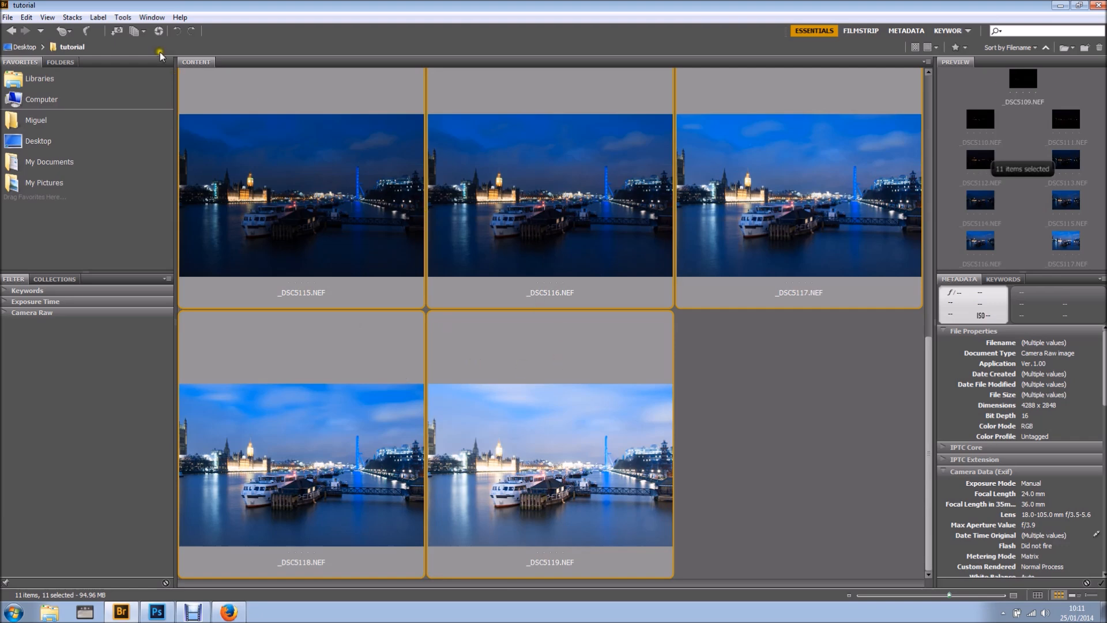
click(122, 17)
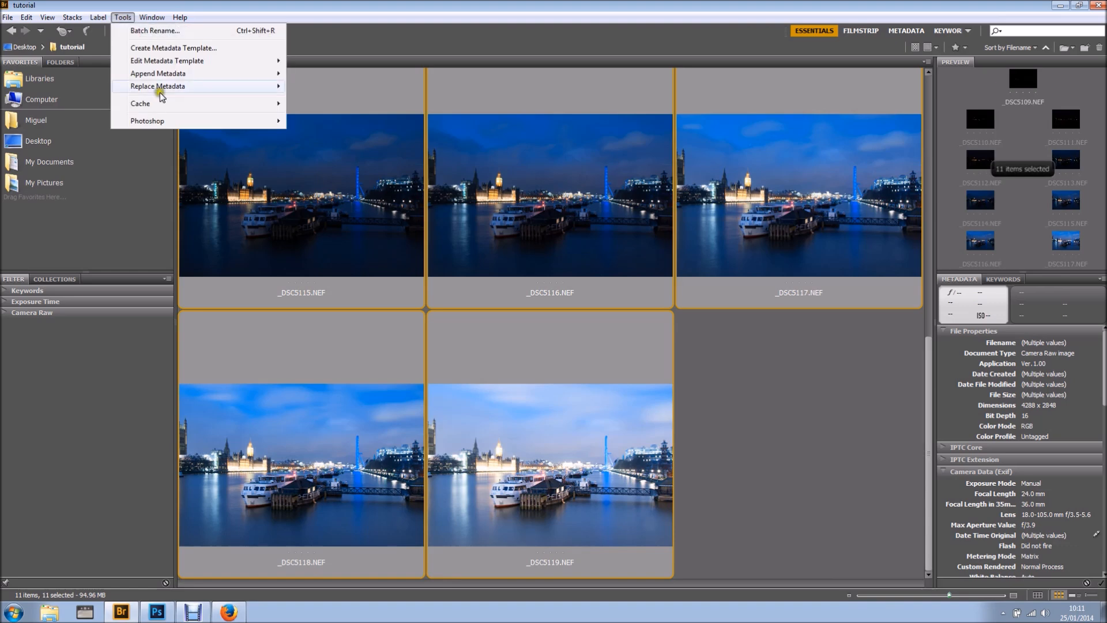
mouse_move(167, 121)
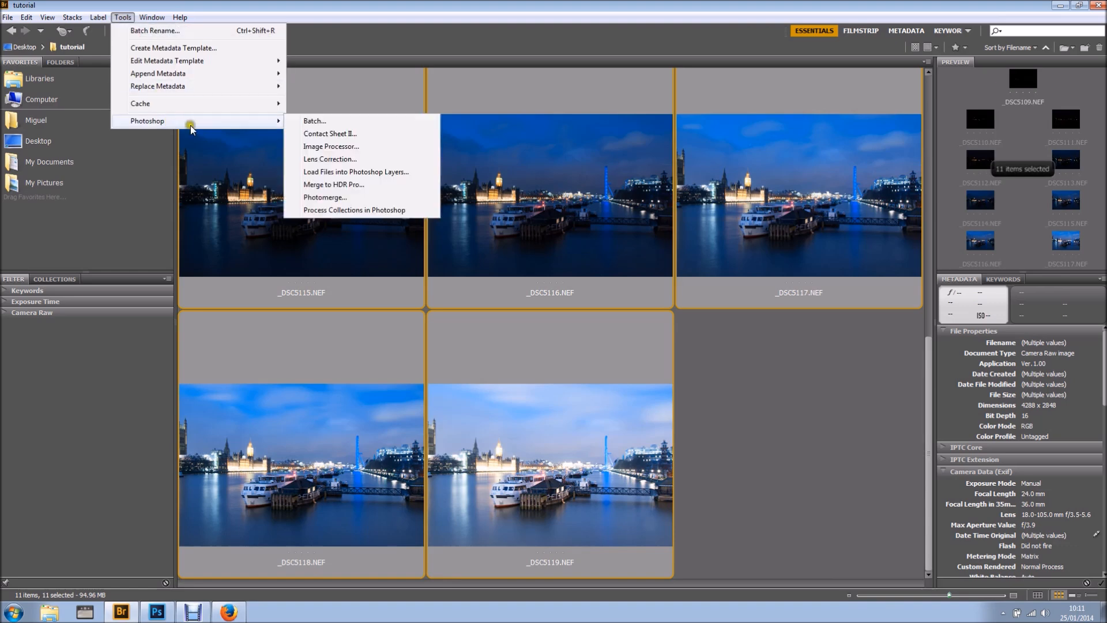
click(357, 189)
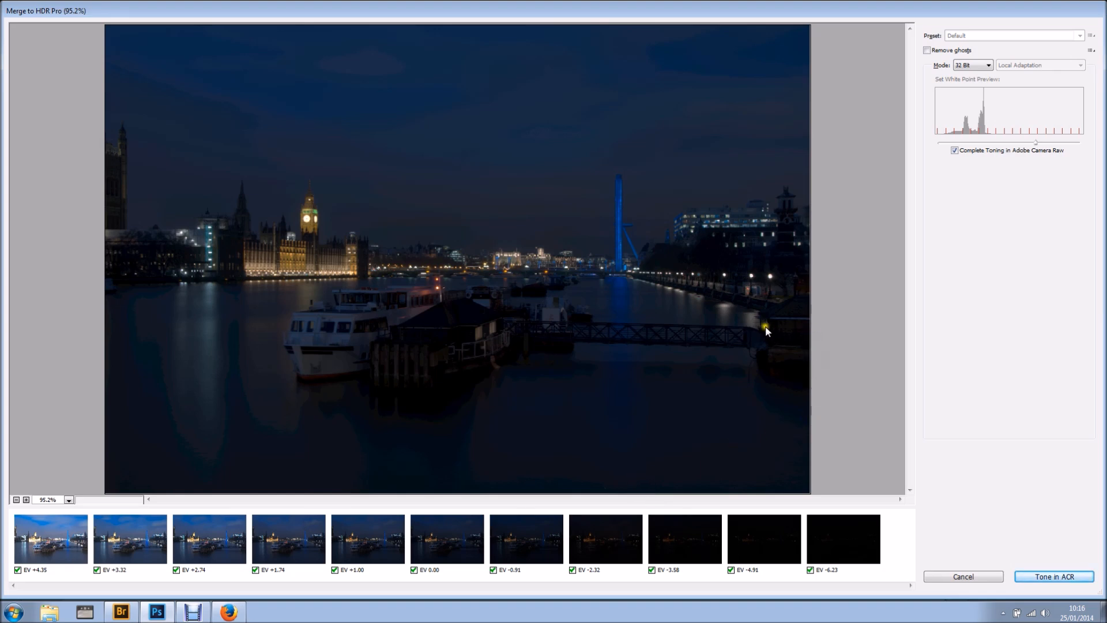
Step: Try the HDR merge in 16 Bit mode and return the mode to 32 Bit
click(987, 67)
click(981, 80)
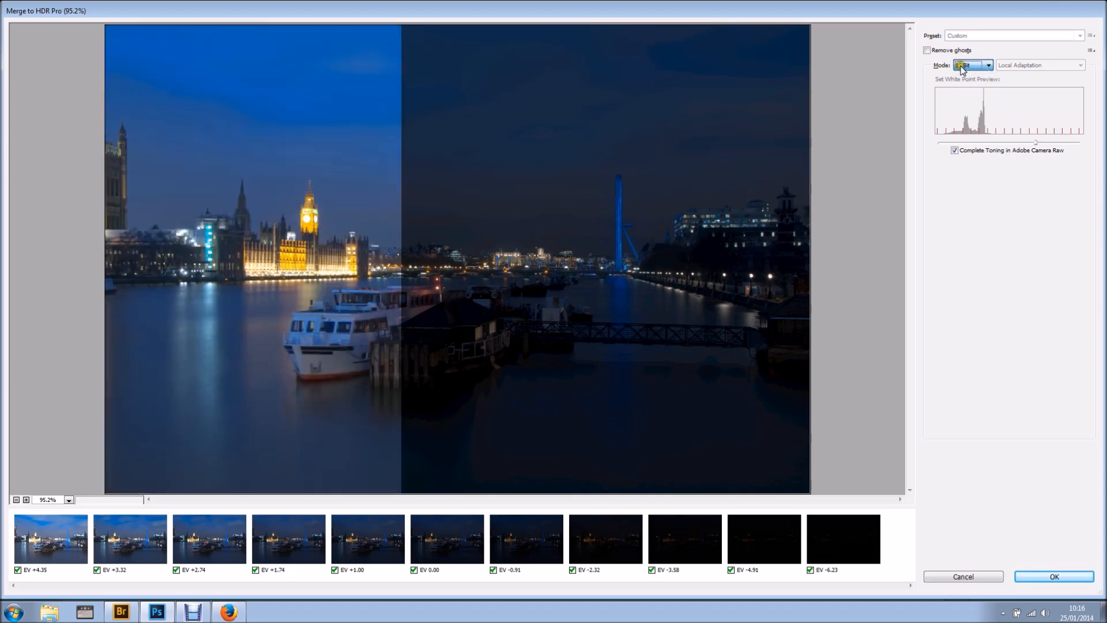
click(988, 67)
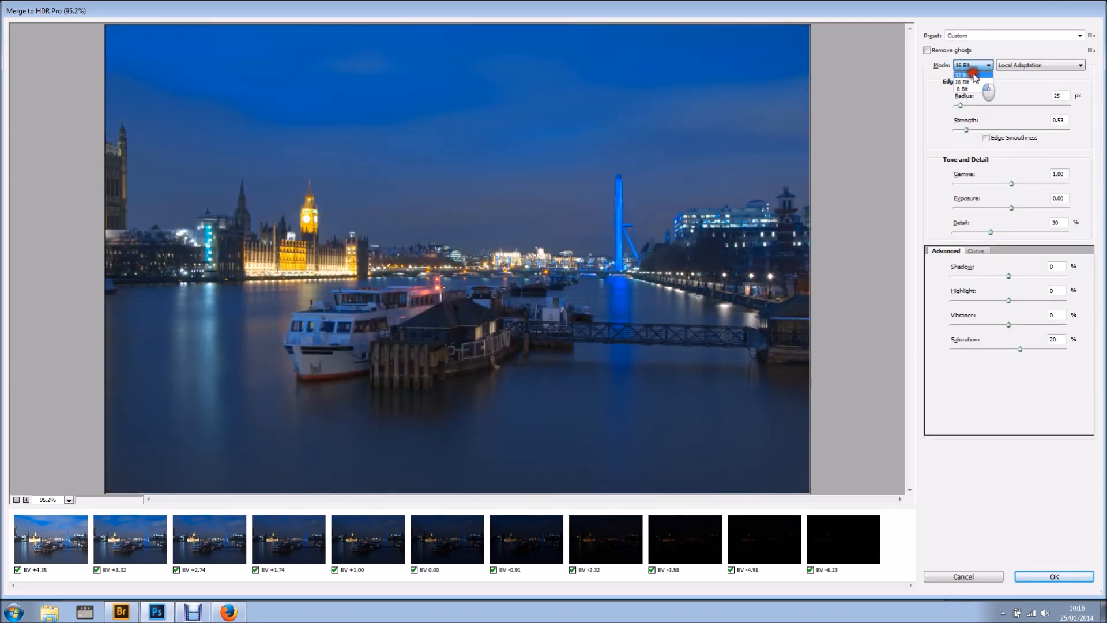
click(961, 75)
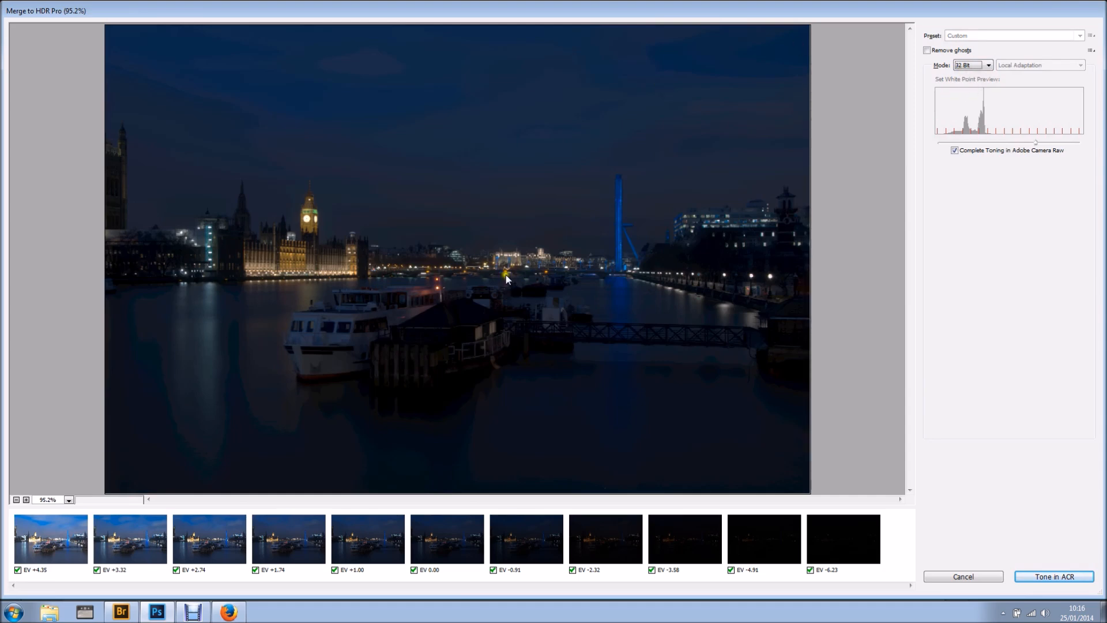
Step: Enable Remove ghosts with the EV +2.74 exposure as the base, and send the merged image to Adobe Camera Raw for toning
click(928, 50)
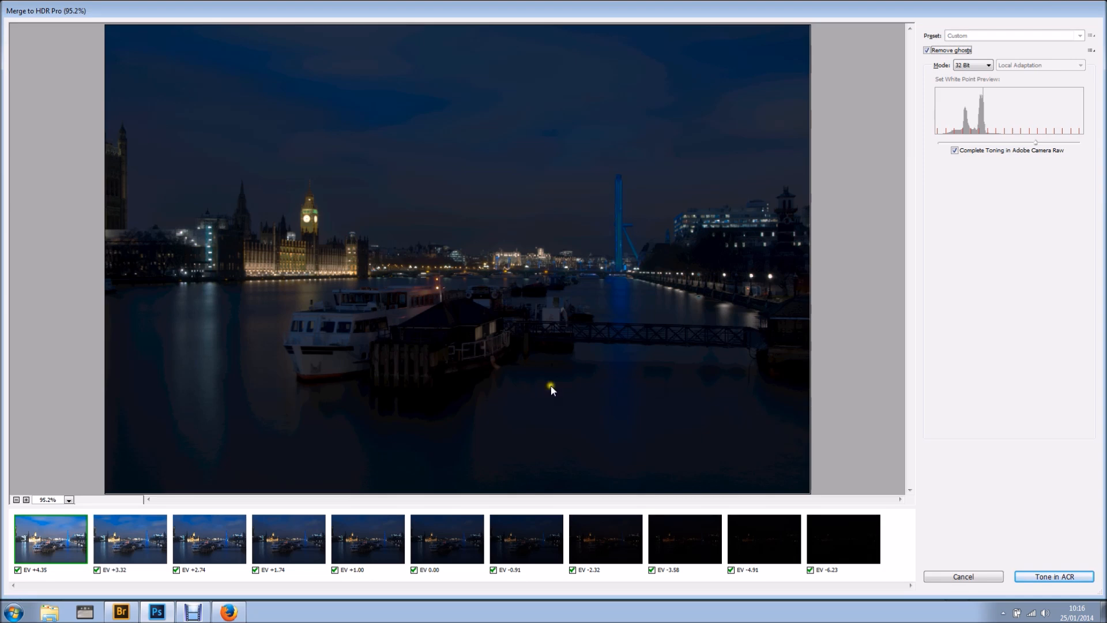
click(141, 535)
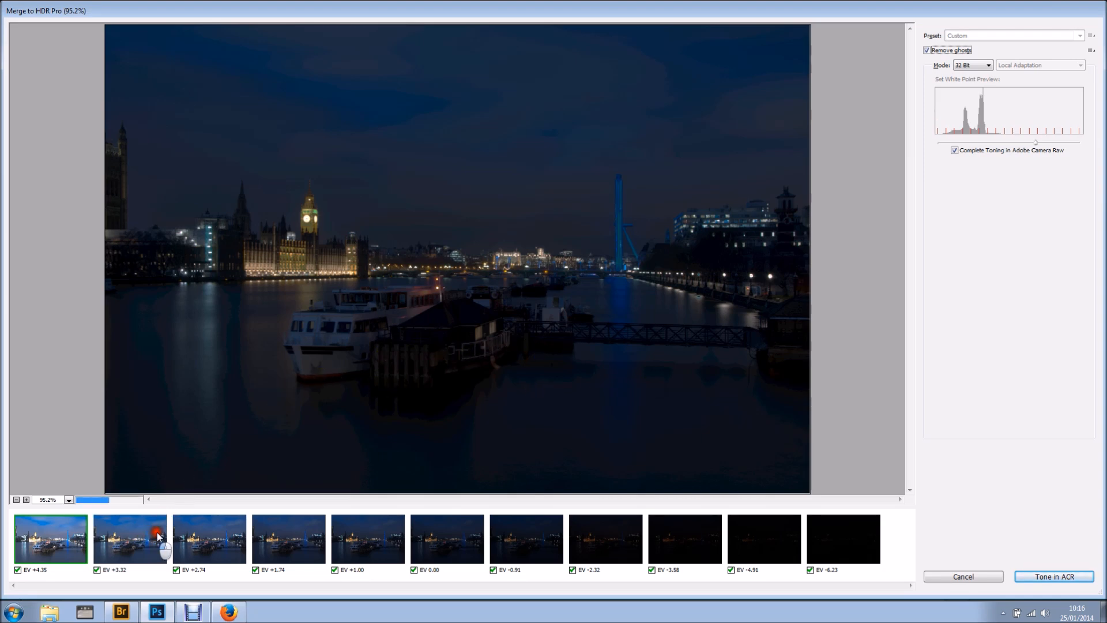
click(224, 539)
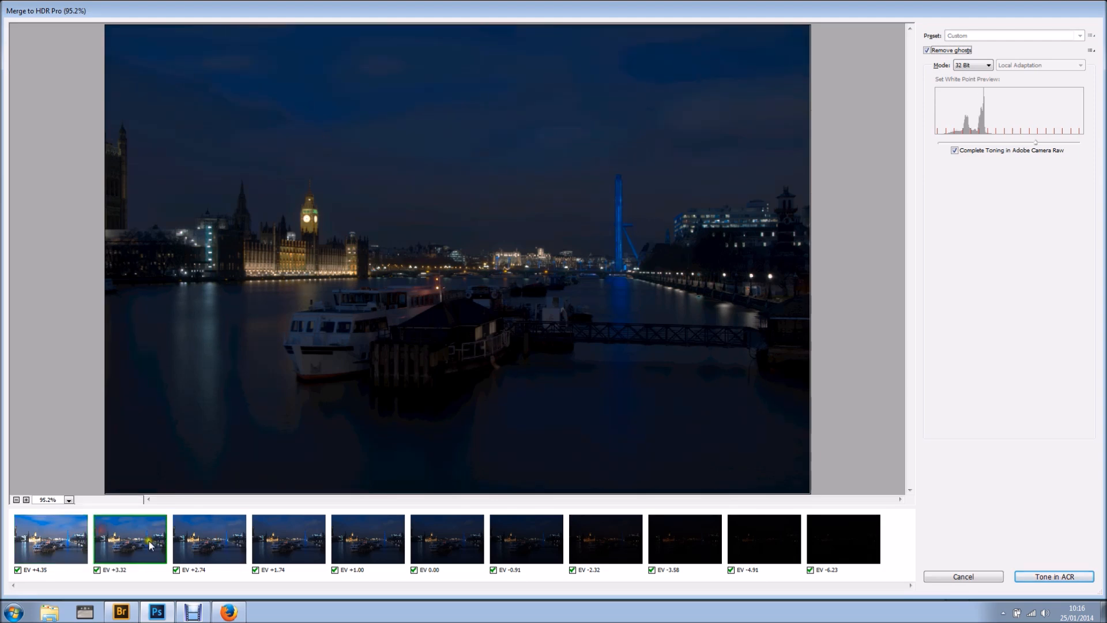
click(201, 537)
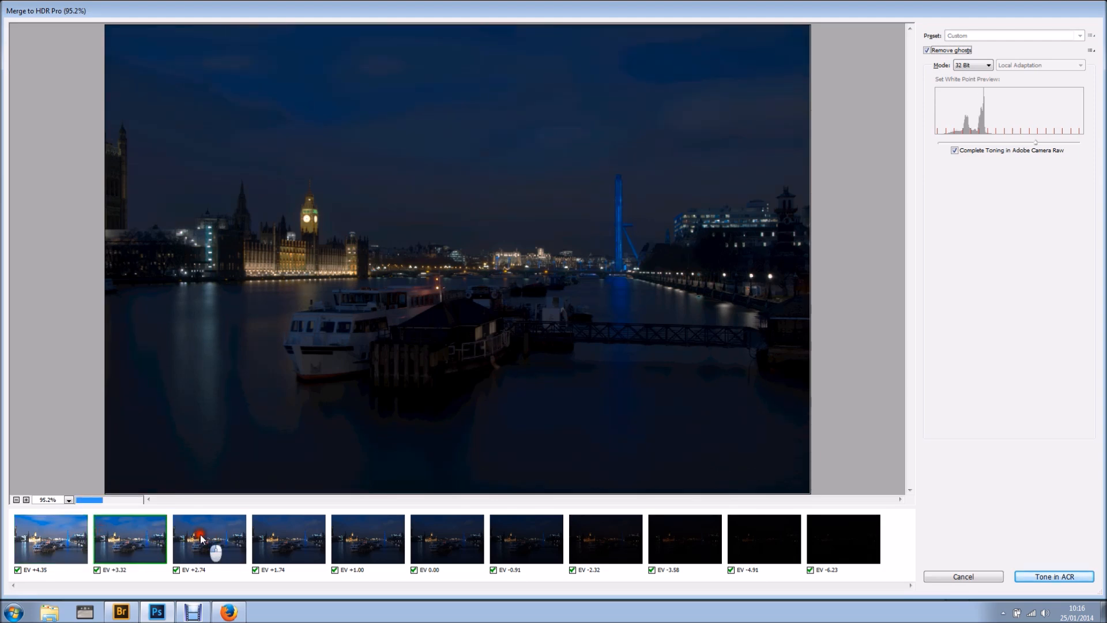
click(224, 541)
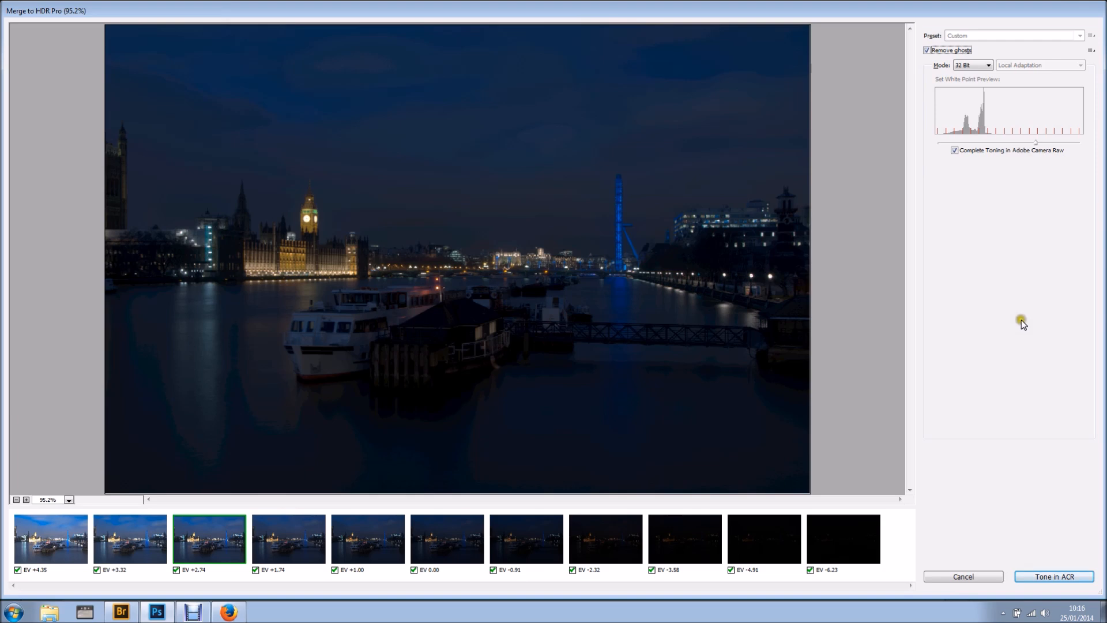
click(1053, 577)
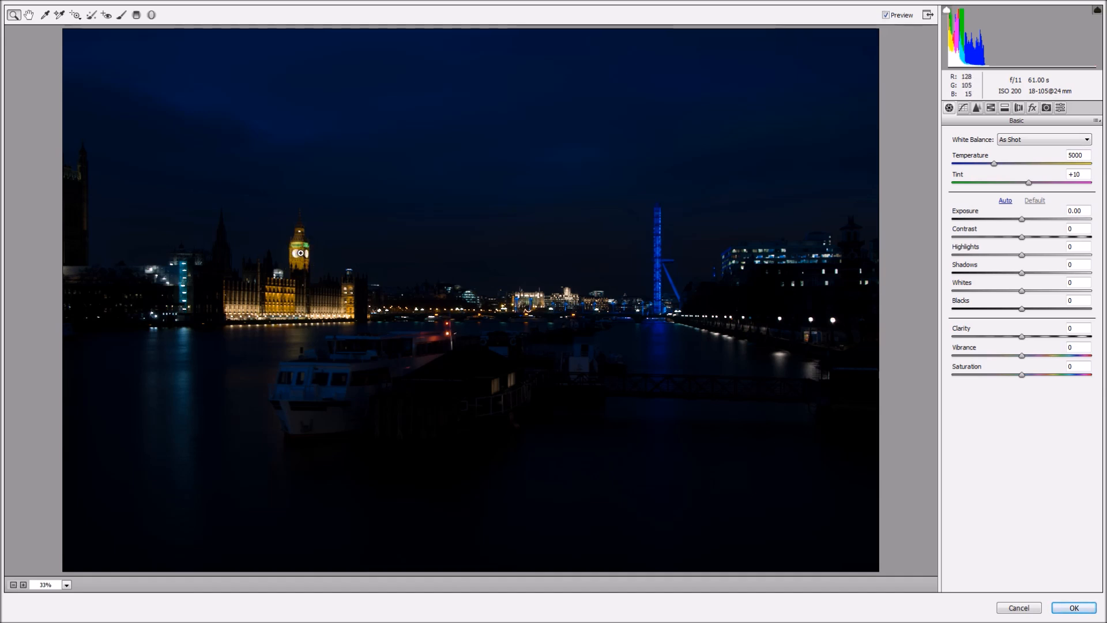
Step: Set Highlights to -100 and change the white balance to Shade
drag(1022, 255, 947, 254)
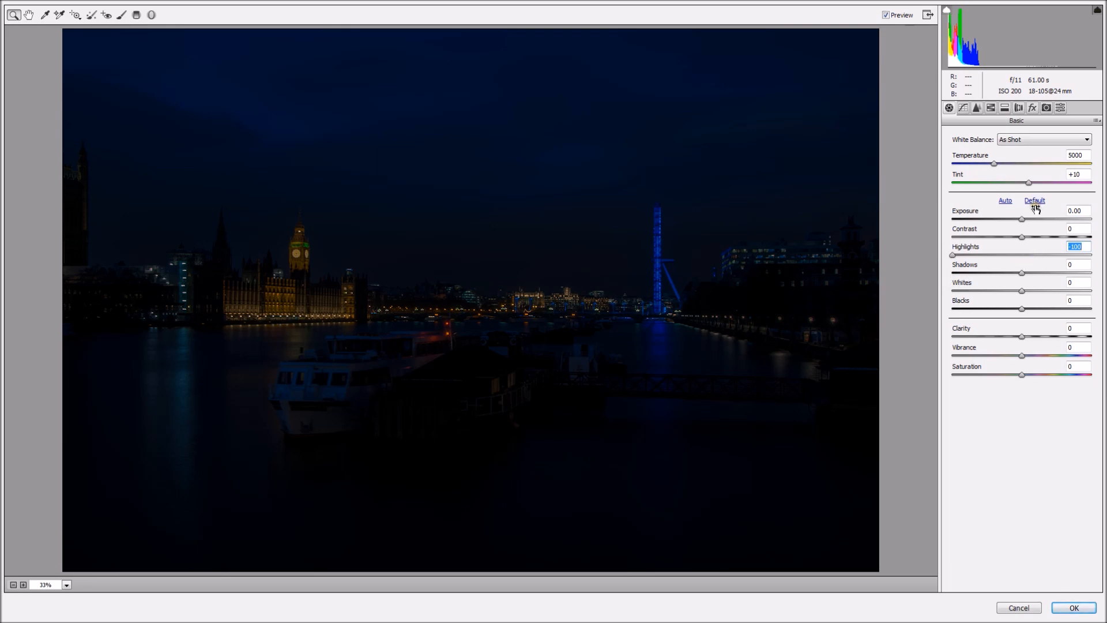
click(1035, 141)
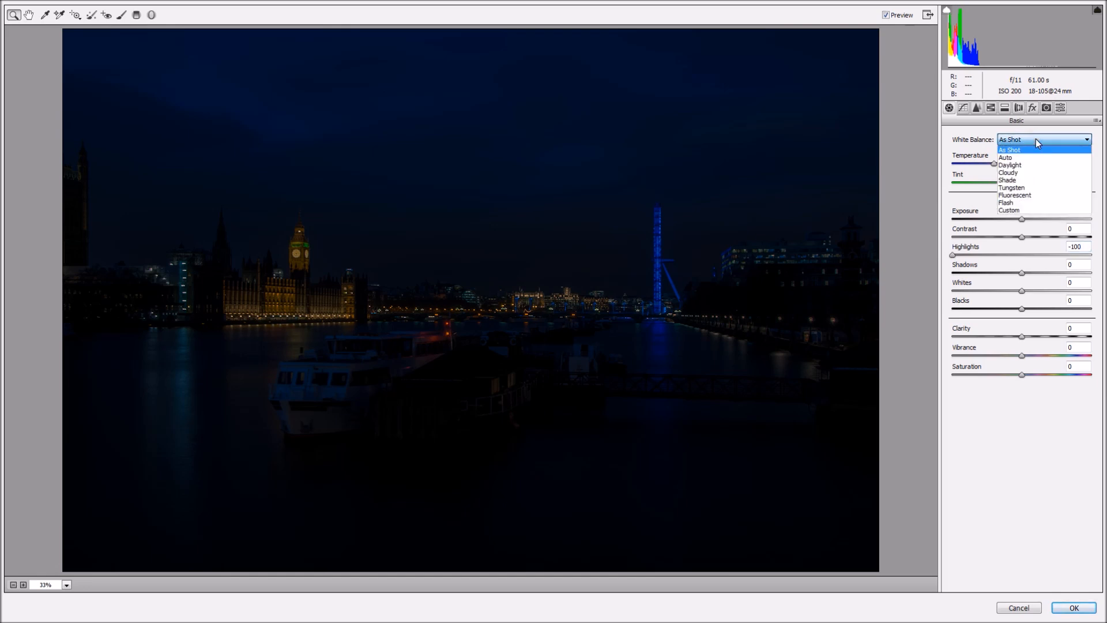
click(1019, 179)
click(1020, 181)
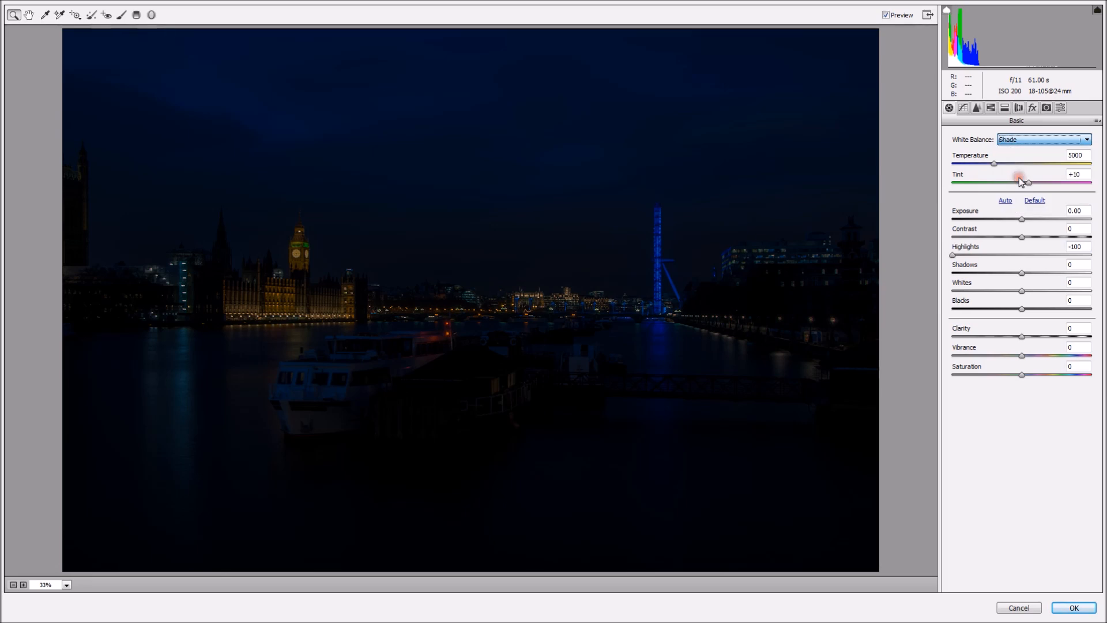
Step: Try a slightly warmer custom temperature and return the white balance to Shade
click(1037, 140)
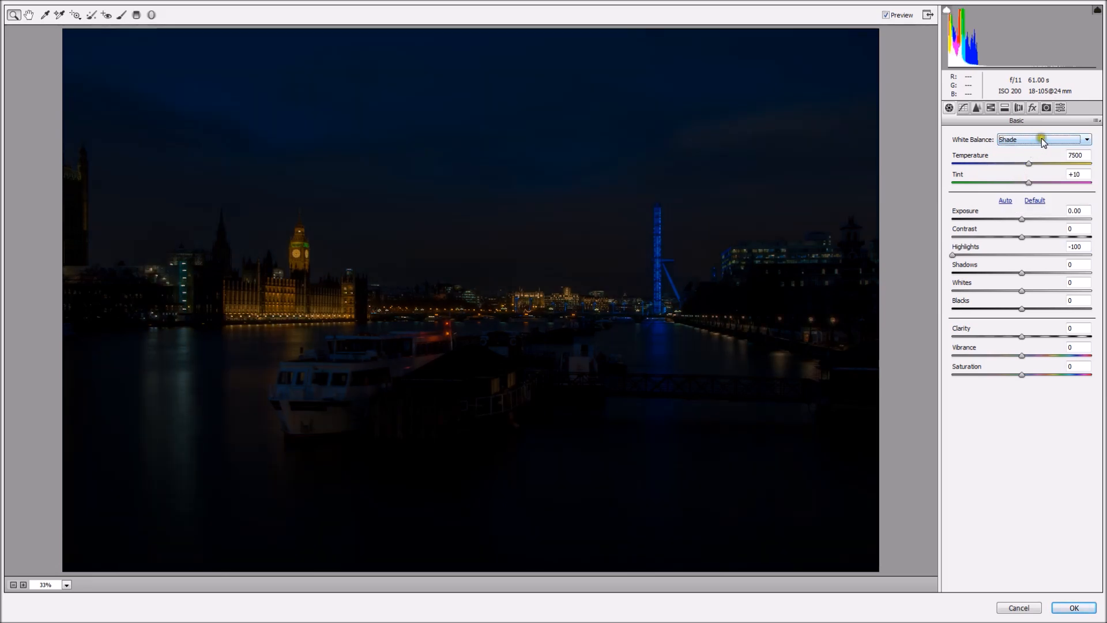
click(1041, 139)
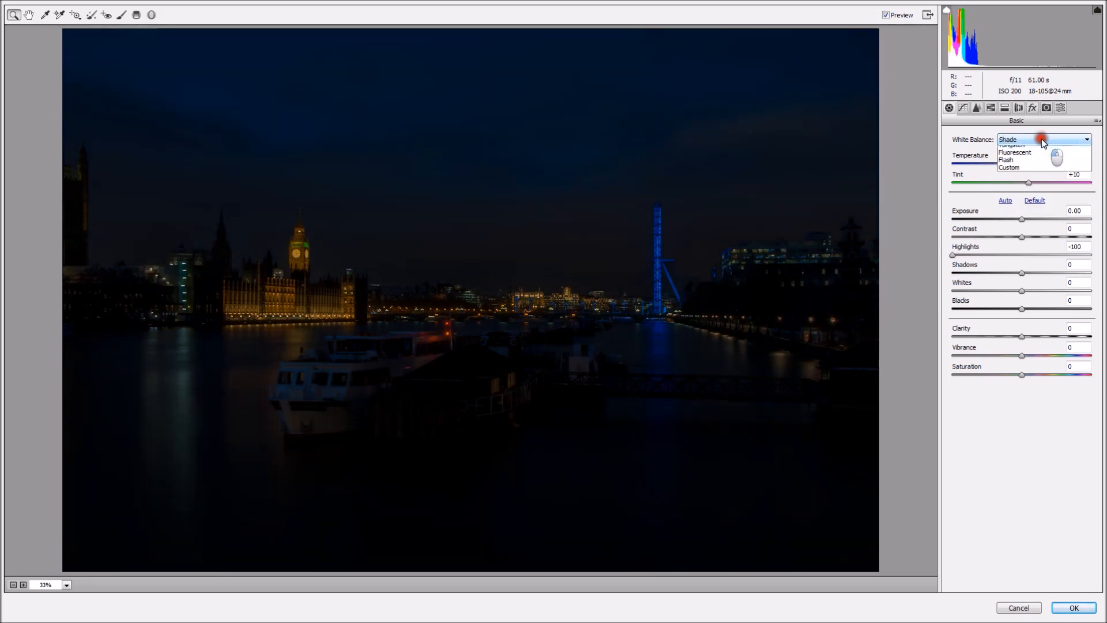
click(1031, 141)
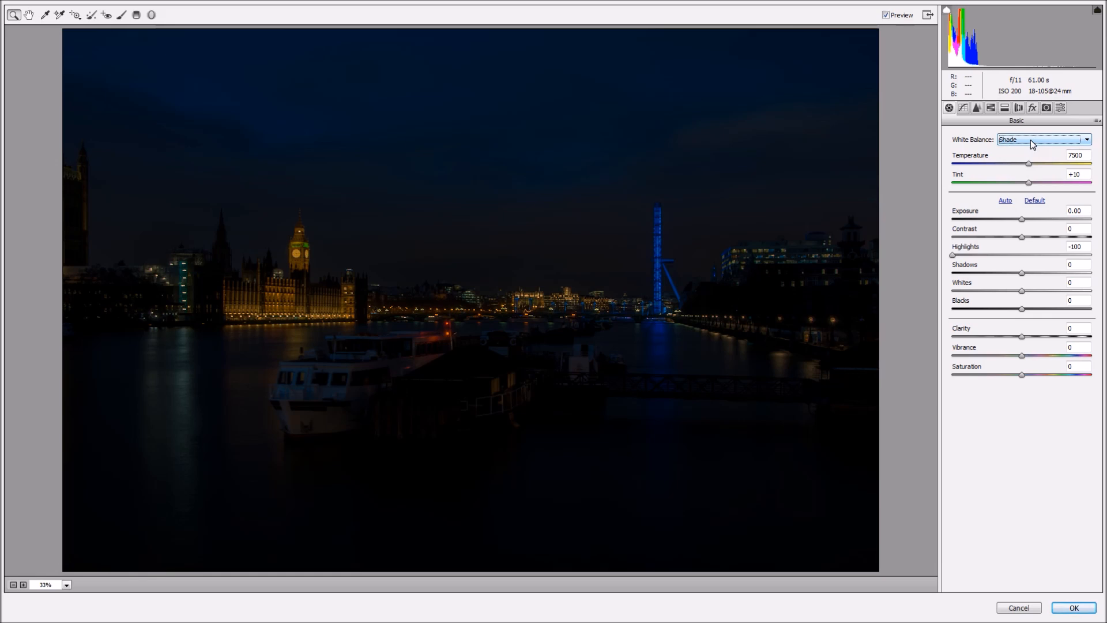
click(1031, 142)
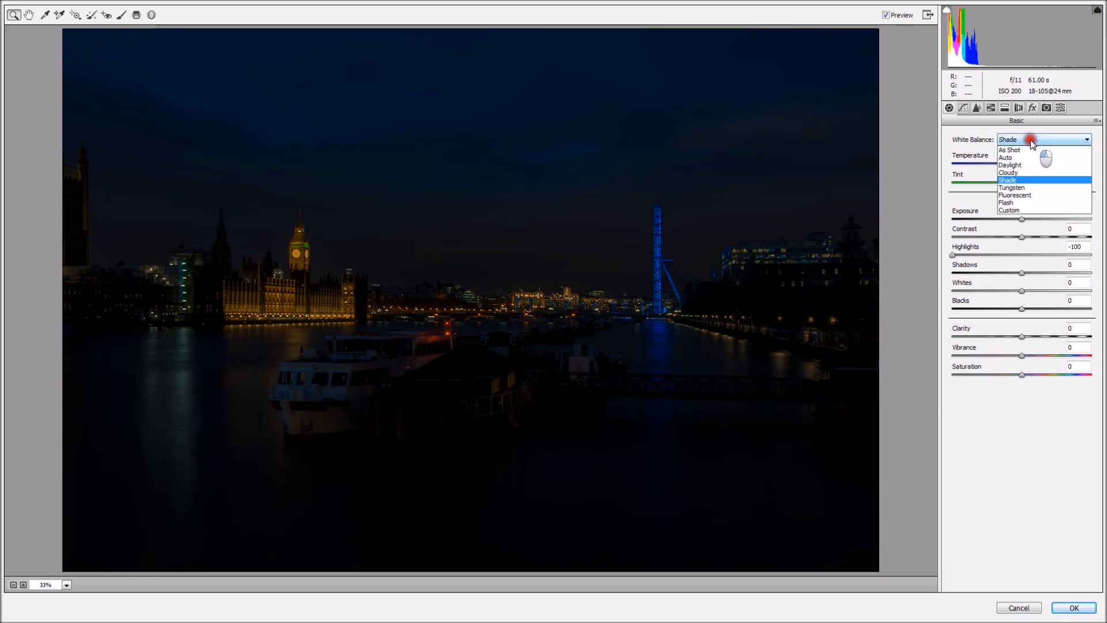
click(1031, 137)
mouse_move(1029, 165)
mouse_down()
mouse_move(1048, 167)
mouse_move(1028, 167)
mouse_up()
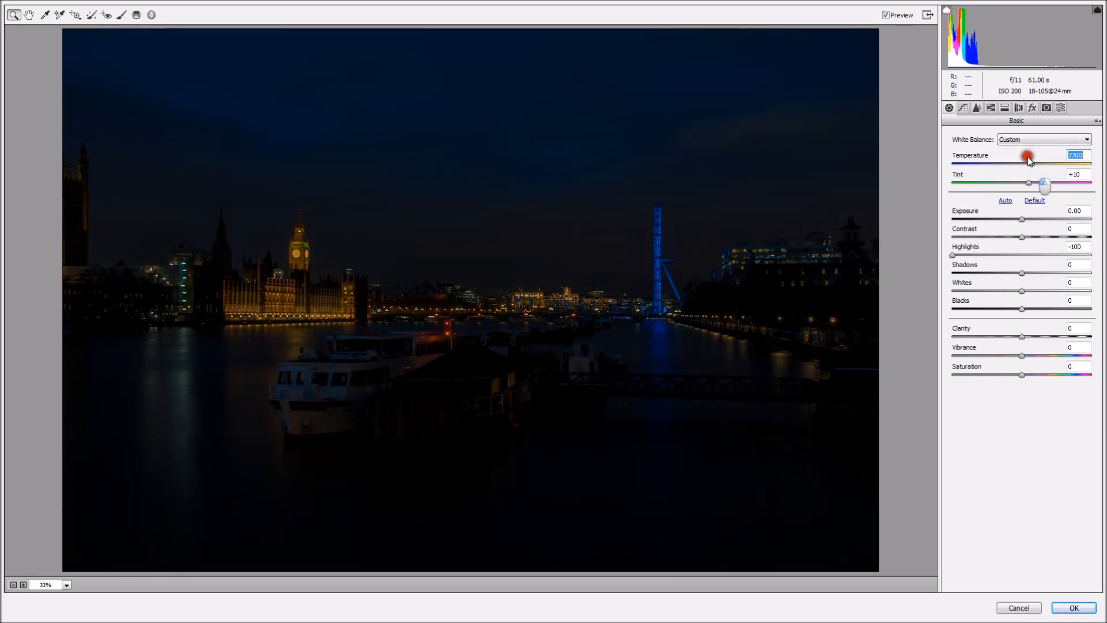
click(1034, 140)
click(1022, 179)
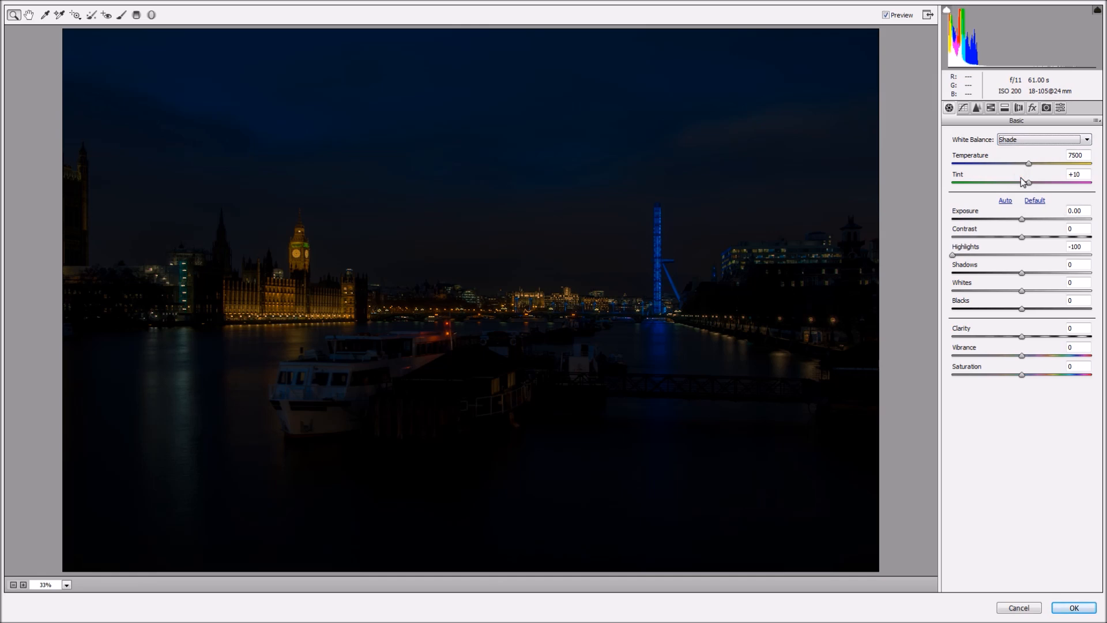
Step: Warm the temperature to 7900 and raise Shadows to +100
drag(1028, 165, 1035, 166)
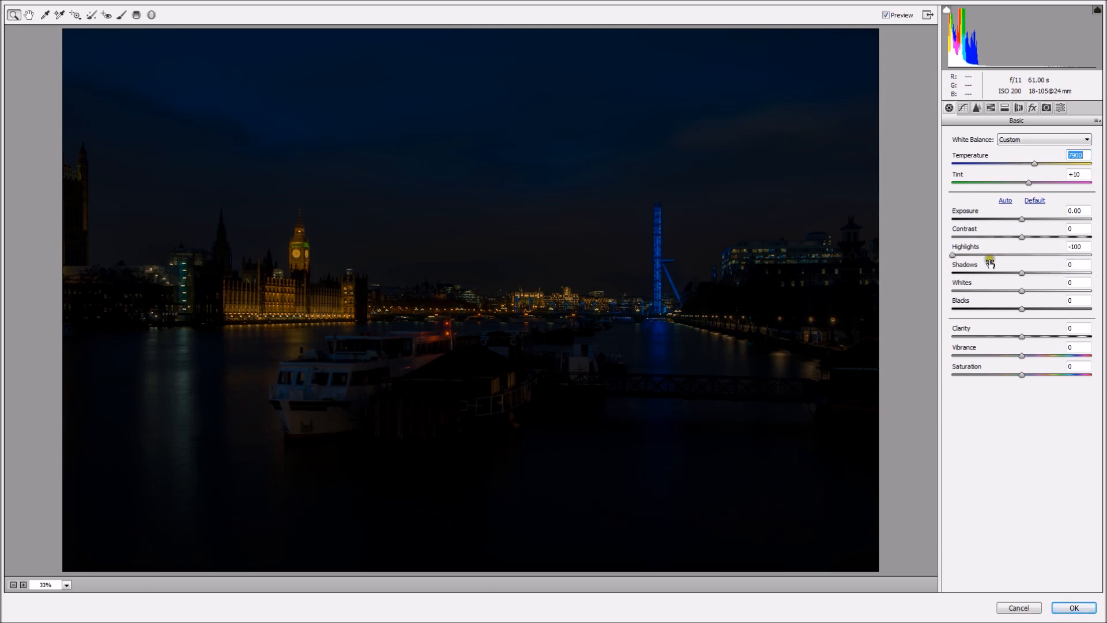
drag(1022, 273, 1090, 273)
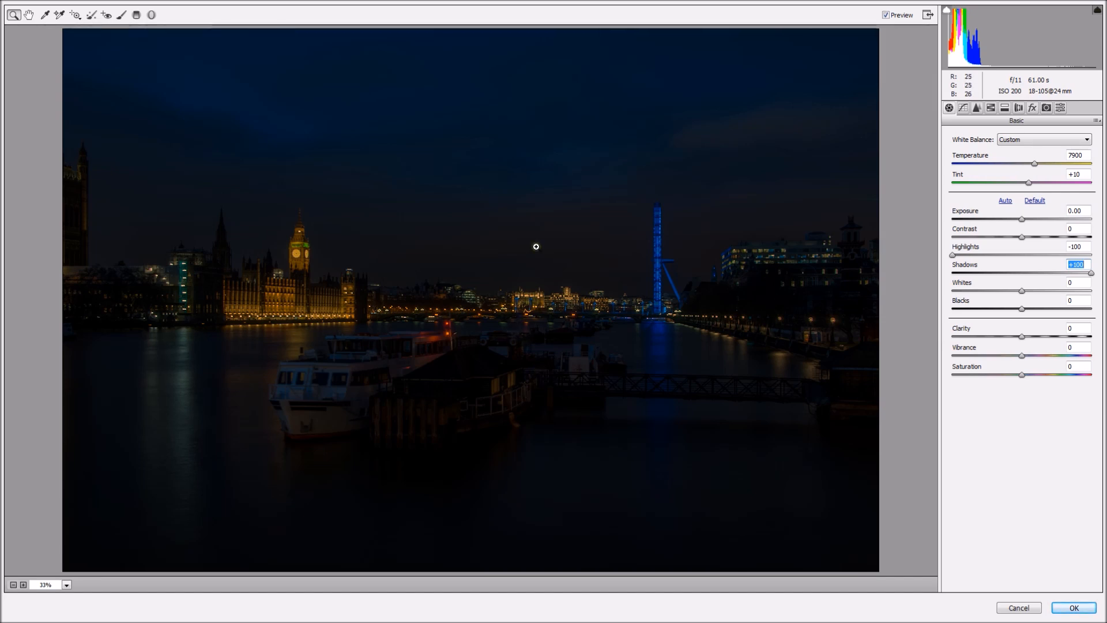
Step: Add a graduated filter with exposure +1.00, running from the photo's bottom edge up to the far riverbank
click(137, 16)
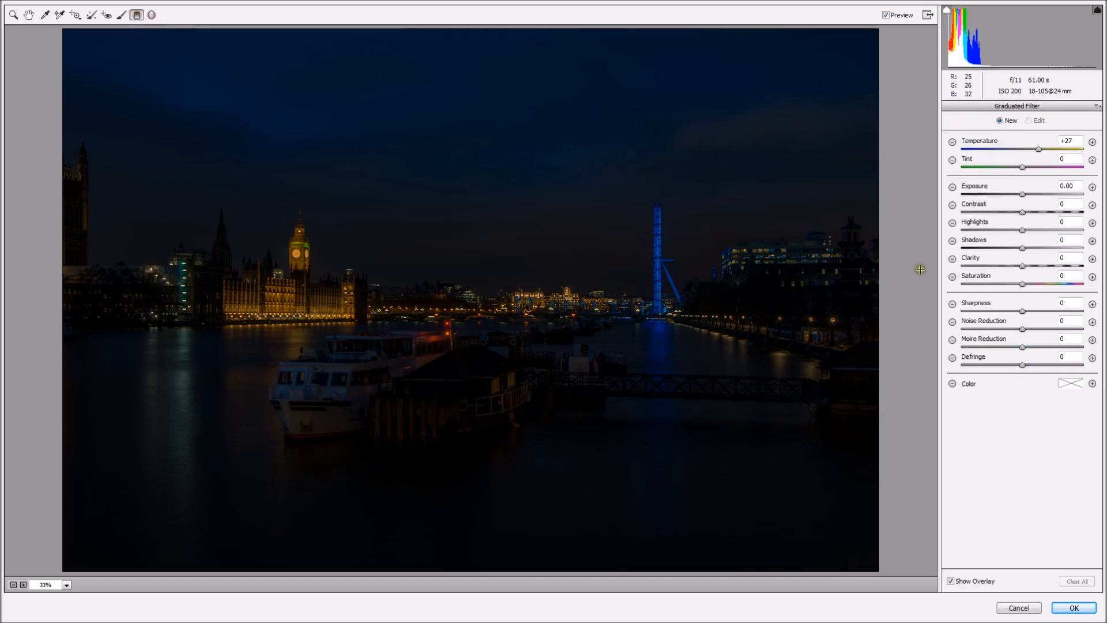
click(1092, 188)
click(1092, 187)
click(1092, 188)
click(953, 188)
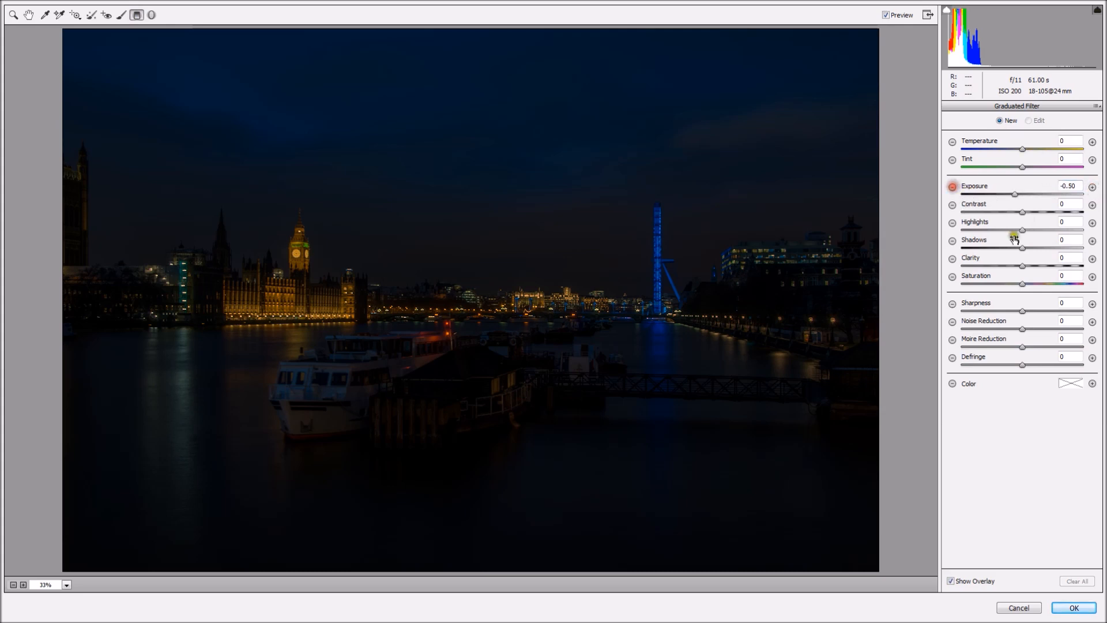
click(1092, 188)
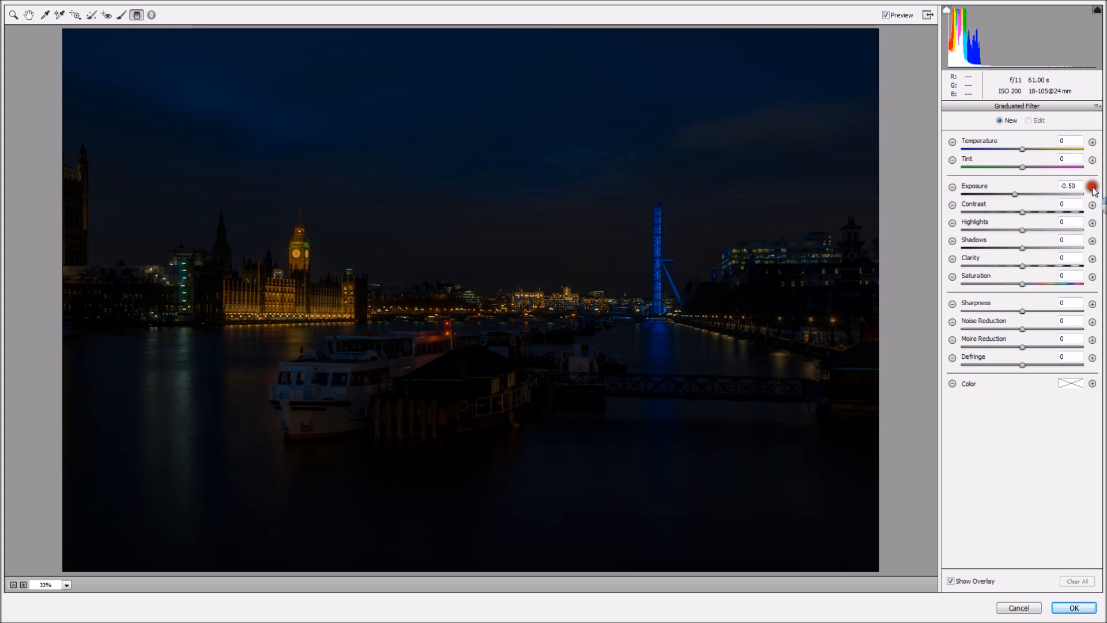
click(1091, 188)
click(1092, 188)
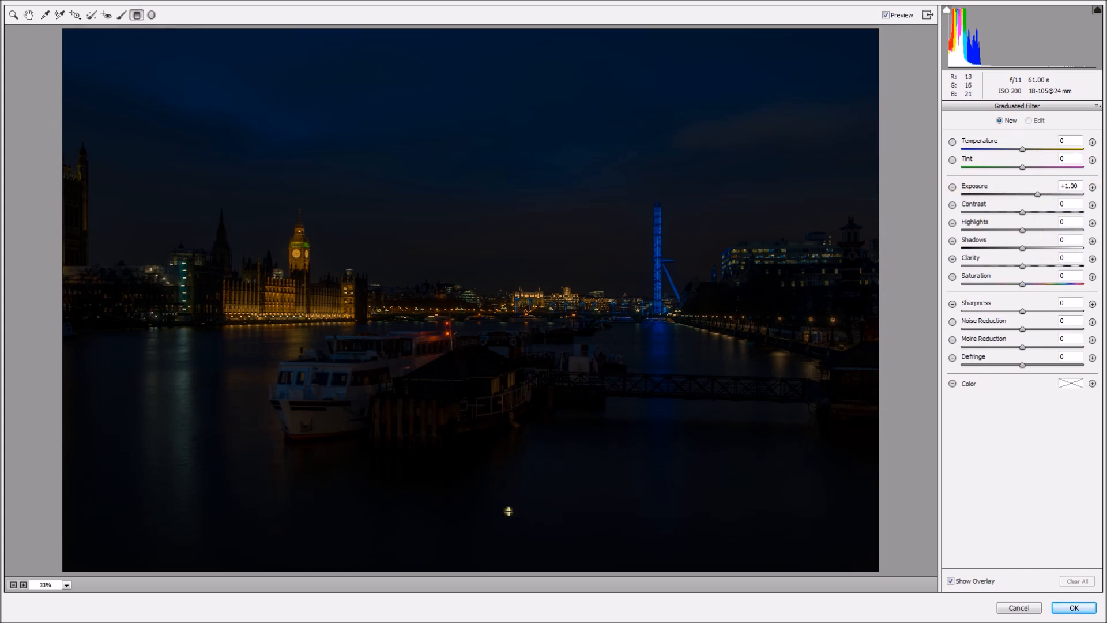
drag(464, 575, 464, 309)
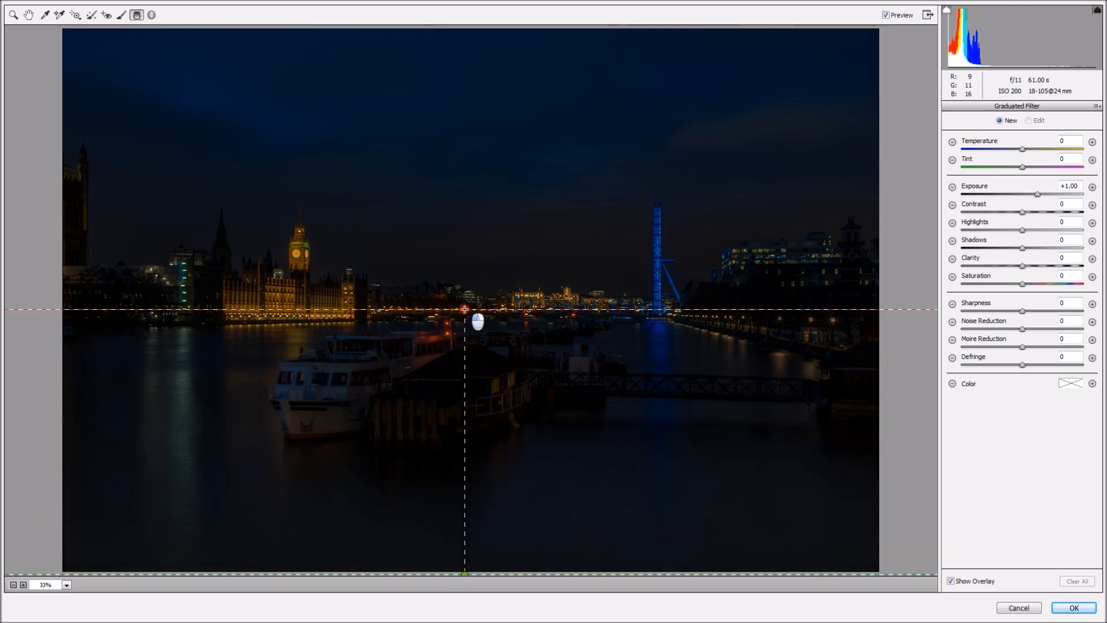
Step: Extend the graduated filter's upper end to just above the riverbank and set its exposure to +1.55
mouse_move(465, 309)
mouse_down()
mouse_move(462, 282)
mouse_move(481, 294)
mouse_move(469, 296)
mouse_move(472, 268)
mouse_up()
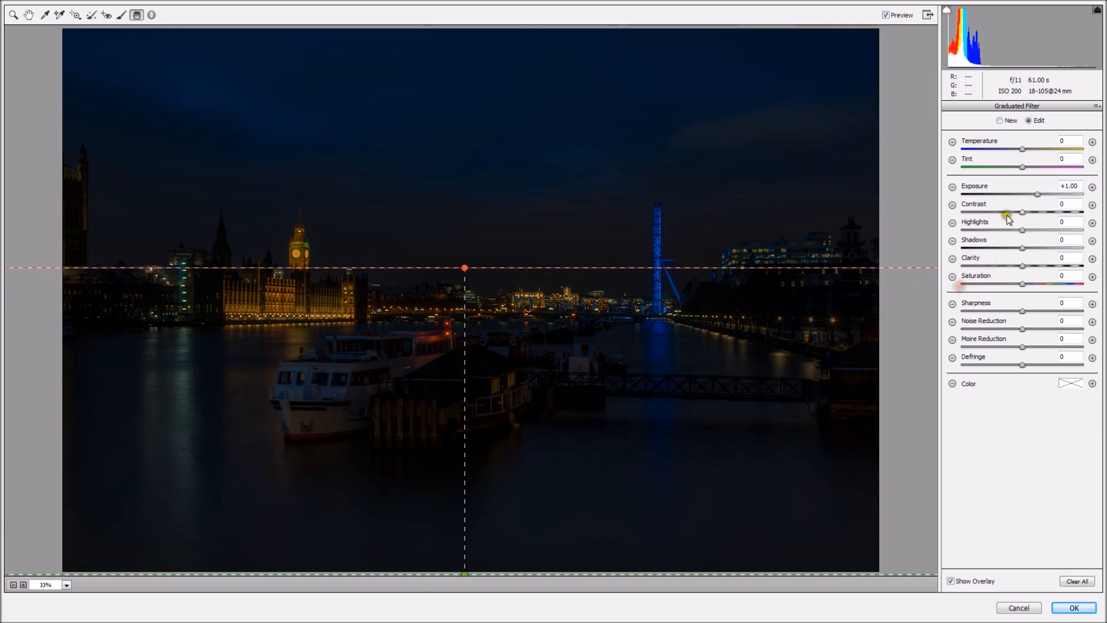
drag(1039, 195, 1047, 195)
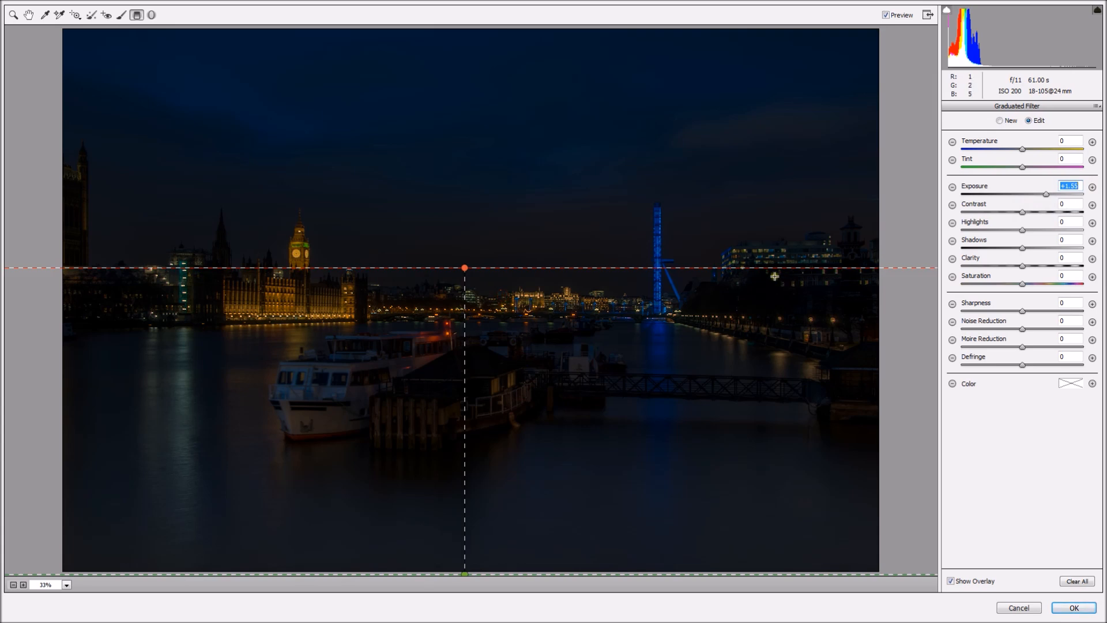
key(z)
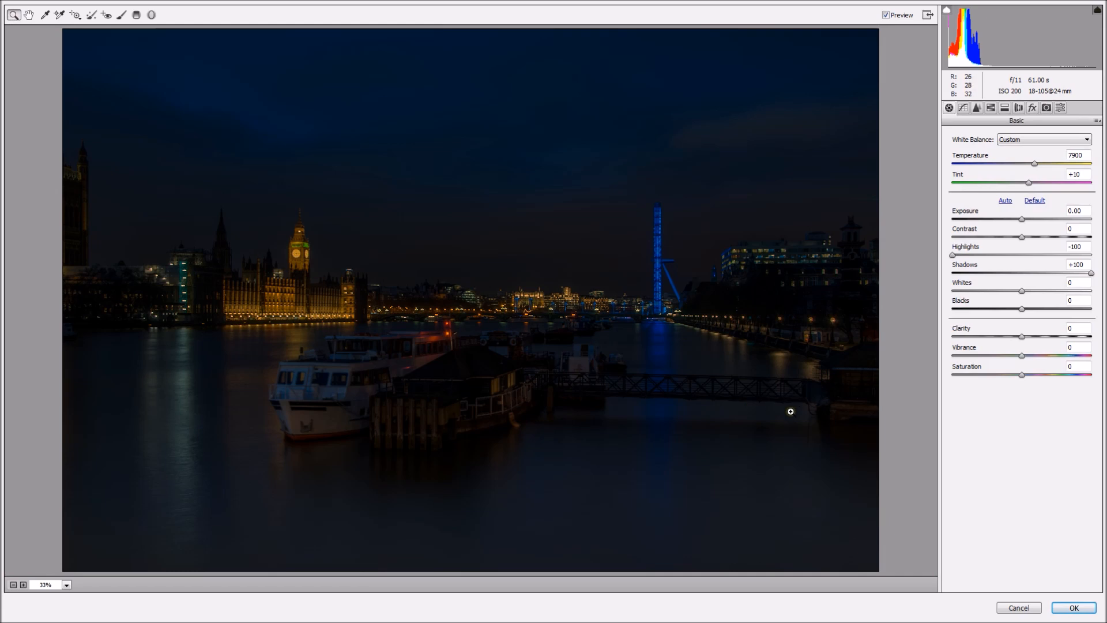
Step: Raise the whole image's Clarity to +18 and Contrast to +18
drag(1022, 339, 1036, 339)
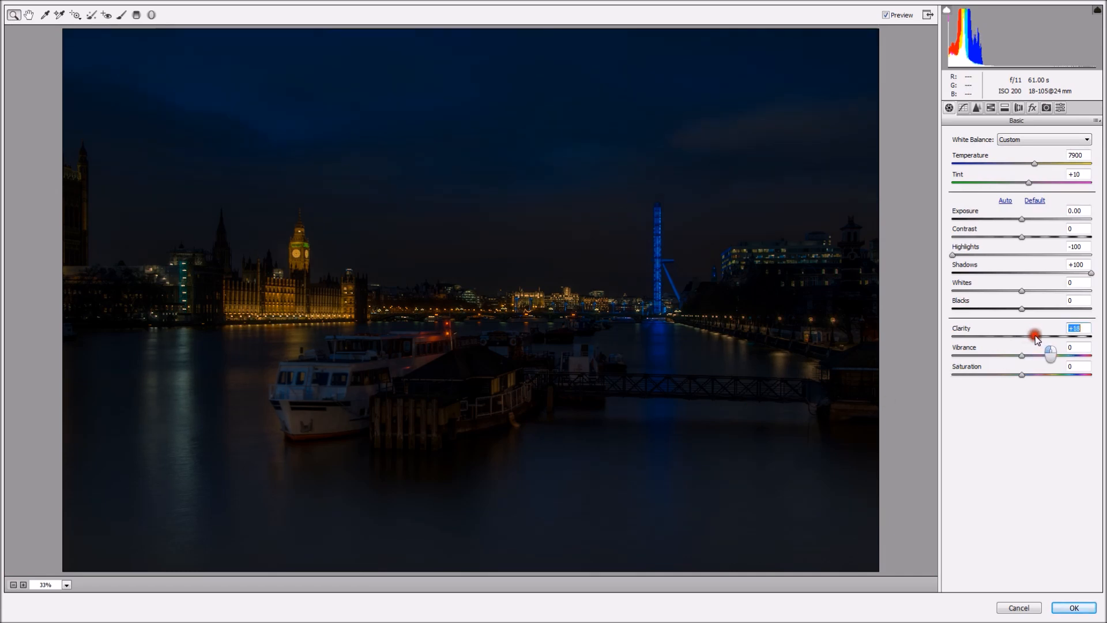
drag(1022, 237, 1033, 237)
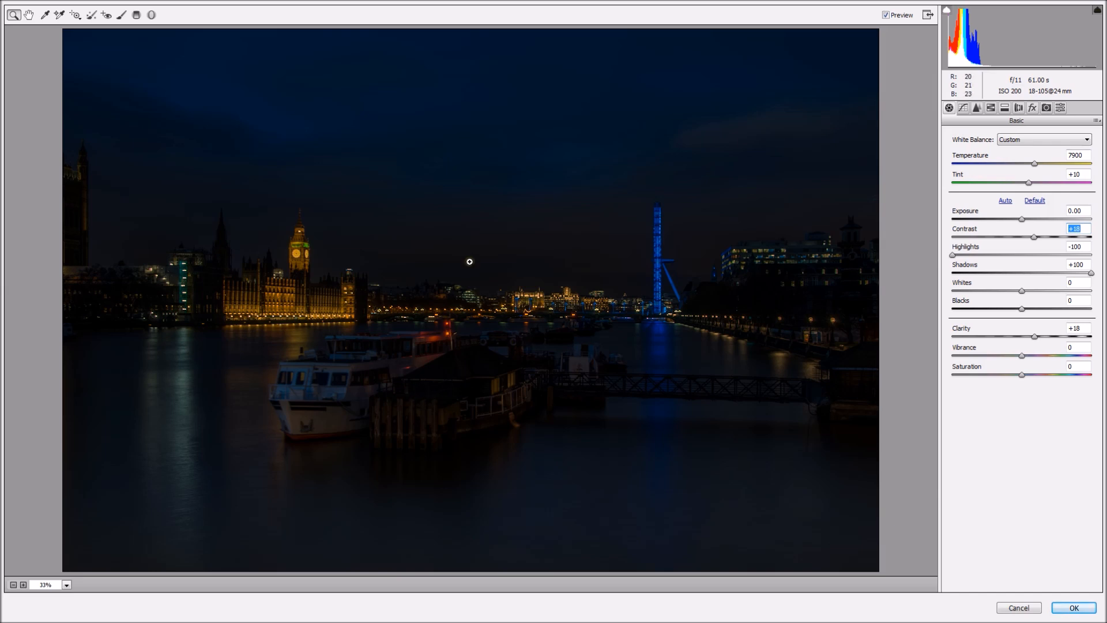
Step: Start an adjustment brush of size 3 and feather 48 on the pier building beside the footbridge, with exposure at +2.80
click(122, 15)
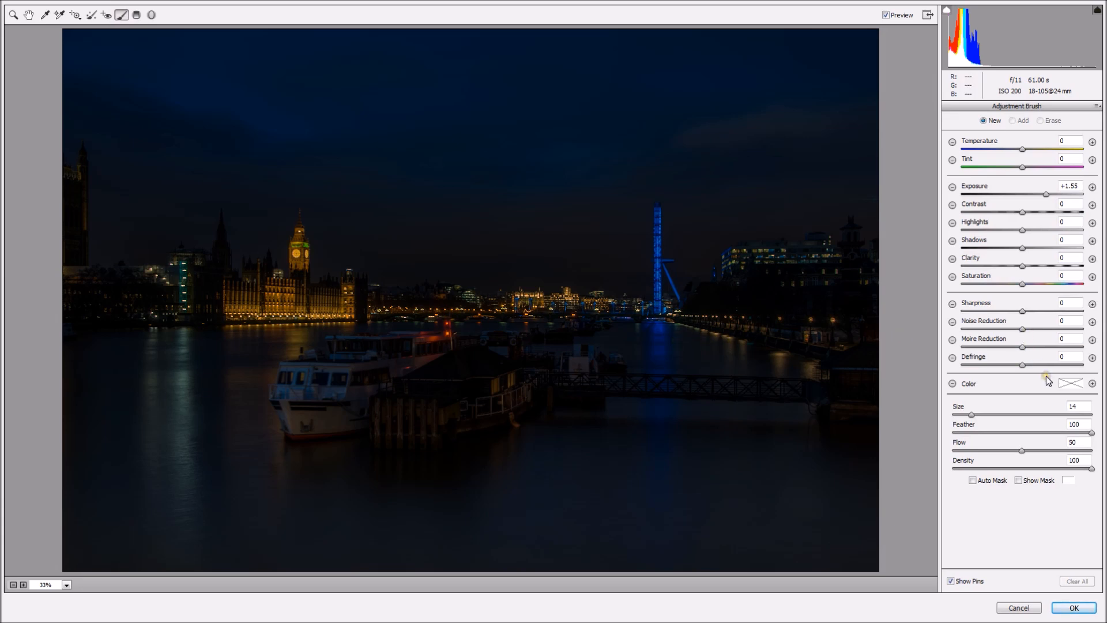
drag(975, 420, 961, 419)
drag(1023, 431, 1019, 432)
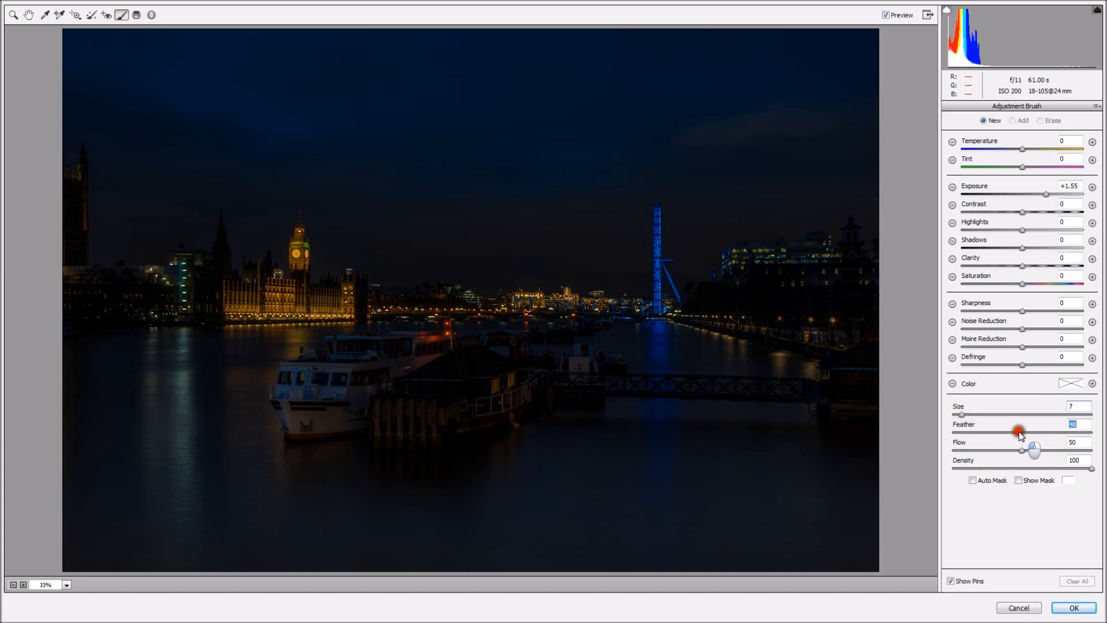
click(764, 414)
drag(766, 415, 763, 415)
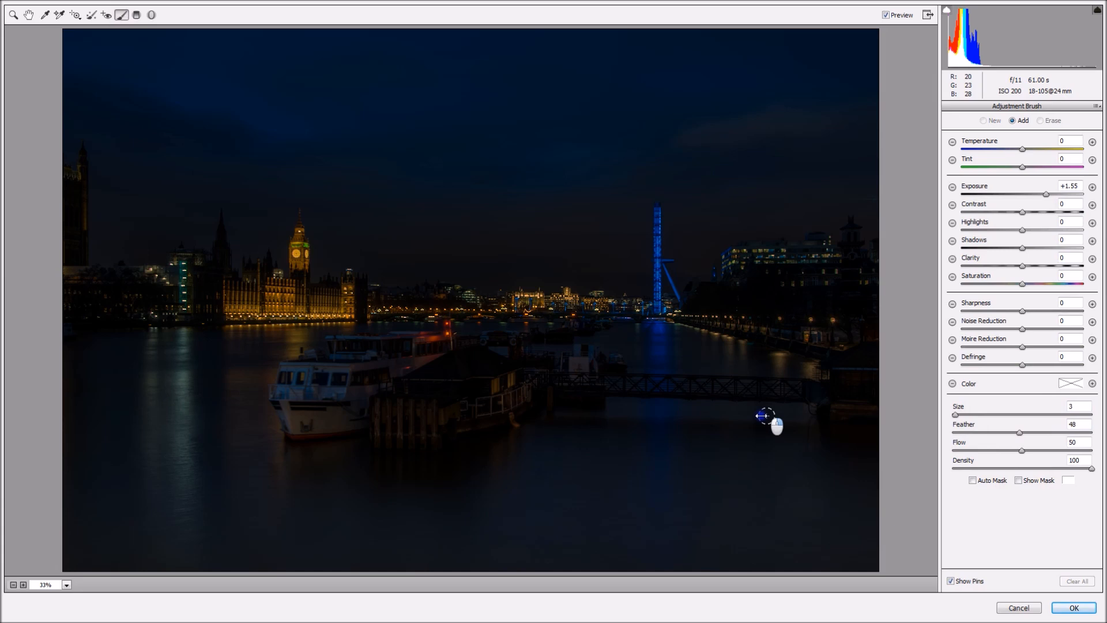
click(857, 357)
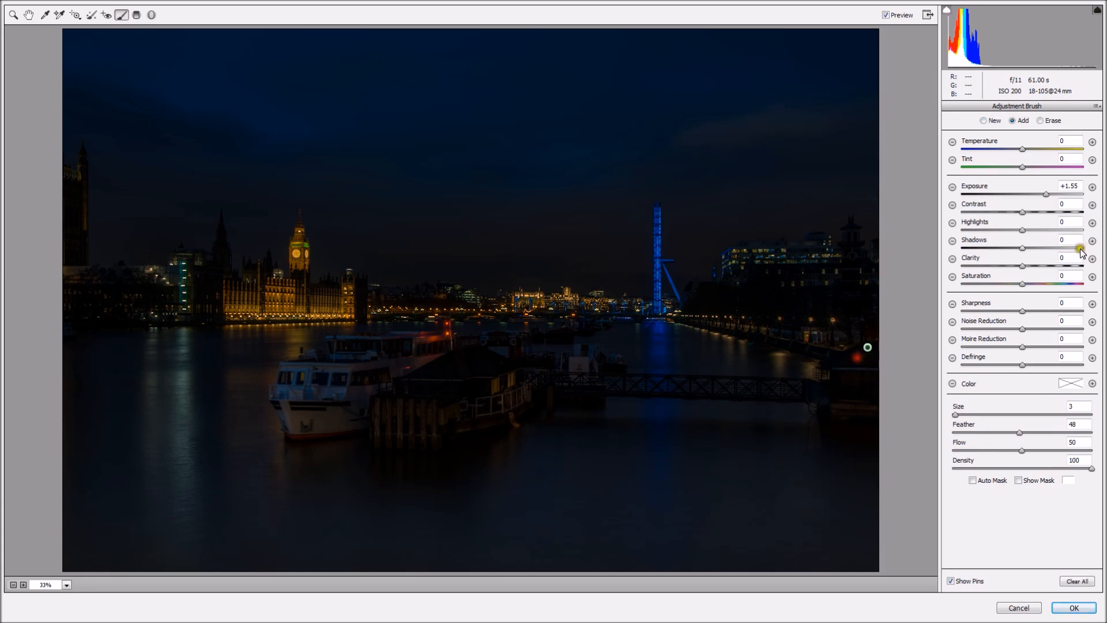
drag(1045, 194, 1064, 194)
Step: Paint the brightening over the pier building, the footbridge, the landing stage and the moored boat, enlarging the brush to size 5
click(875, 404)
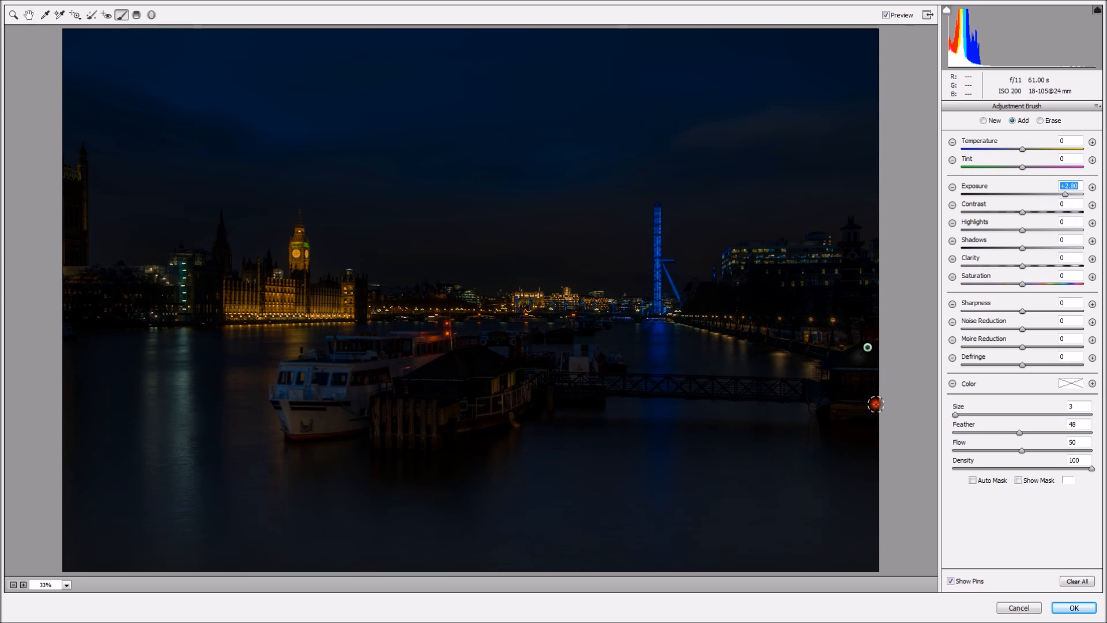
mouse_move(863, 354)
mouse_down()
mouse_move(856, 373)
mouse_move(862, 358)
mouse_move(873, 363)
mouse_move(867, 353)
mouse_move(837, 410)
mouse_move(870, 410)
mouse_move(847, 408)
mouse_move(868, 380)
mouse_move(865, 357)
mouse_move(819, 391)
mouse_move(608, 388)
mouse_move(794, 388)
mouse_move(674, 390)
mouse_move(383, 443)
mouse_up()
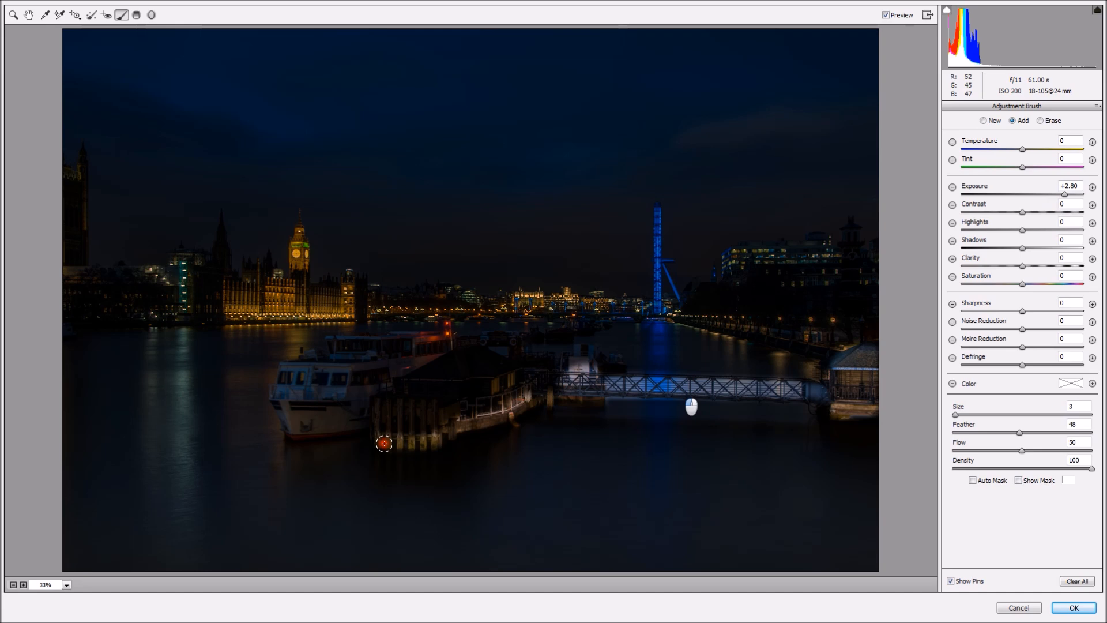
drag(383, 443, 294, 364)
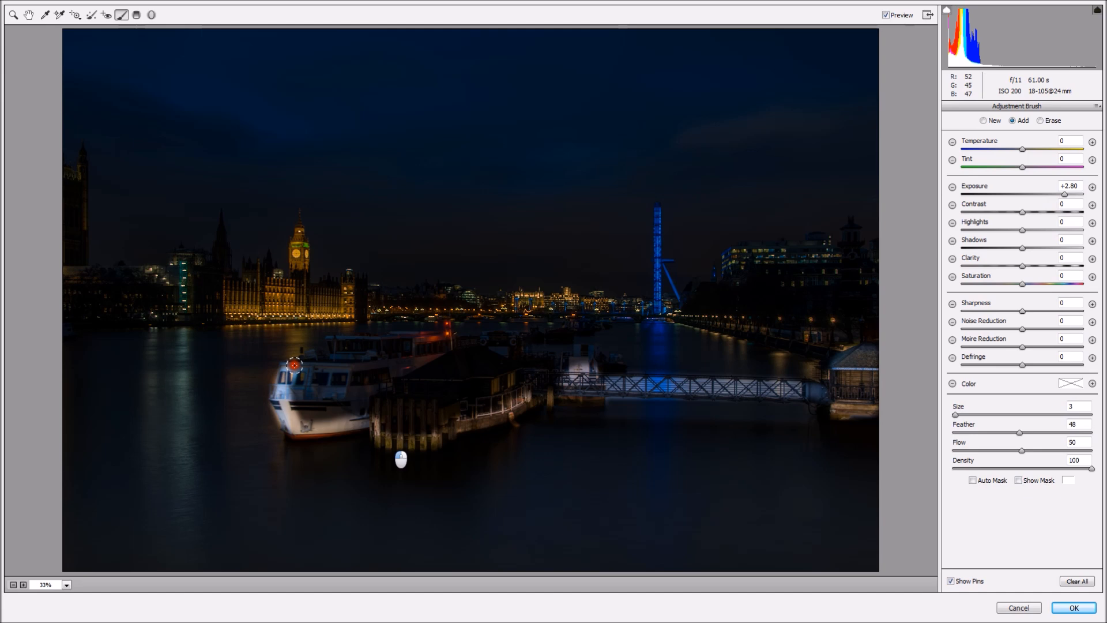
mouse_move(305, 361)
mouse_down()
mouse_move(421, 341)
mouse_move(462, 349)
mouse_up()
mouse_move(560, 379)
mouse_down()
mouse_move(507, 386)
mouse_move(555, 380)
mouse_move(516, 398)
mouse_move(563, 379)
mouse_move(544, 365)
mouse_move(566, 372)
mouse_move(485, 380)
mouse_move(461, 365)
mouse_move(391, 359)
mouse_move(487, 364)
mouse_move(429, 347)
mouse_move(384, 360)
mouse_move(391, 371)
mouse_move(376, 363)
mouse_move(446, 382)
mouse_move(407, 399)
mouse_move(458, 383)
mouse_move(395, 377)
mouse_move(414, 394)
mouse_move(328, 380)
mouse_move(331, 395)
mouse_move(317, 390)
mouse_move(316, 407)
mouse_move(310, 381)
mouse_move(299, 413)
mouse_move(335, 400)
mouse_move(336, 367)
mouse_move(309, 408)
mouse_move(414, 403)
mouse_move(410, 430)
mouse_up()
right_click(381, 363)
right_click(397, 385)
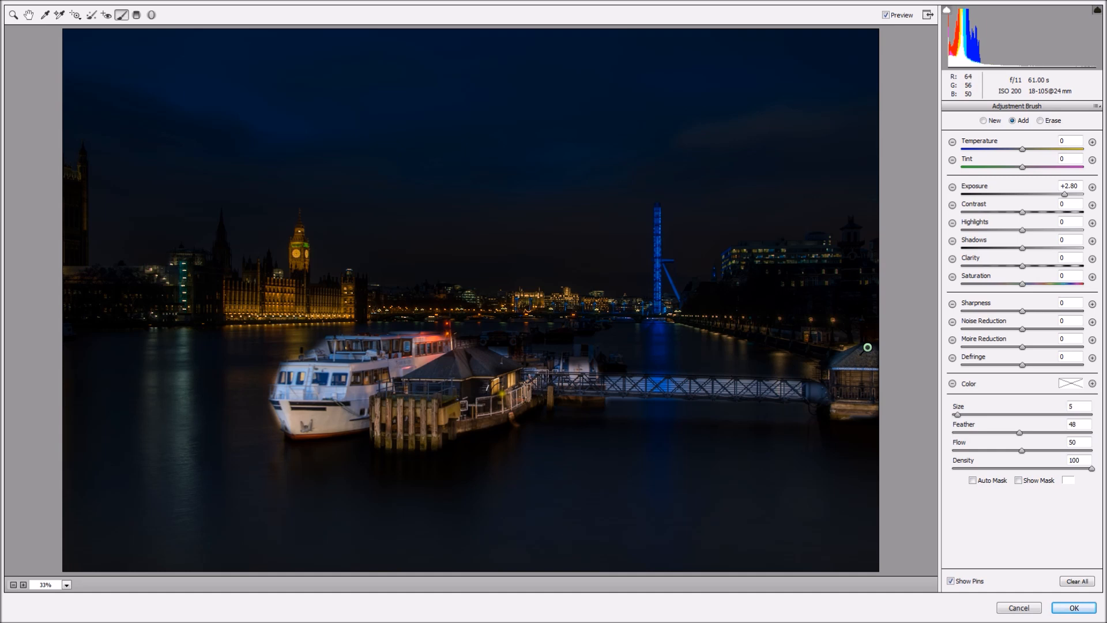
Step: Show the brush mask, paint over the gaps on the landing stage and the start of the footbridge, and hide the mask
click(1019, 481)
mouse_move(406, 413)
mouse_down()
mouse_move(400, 421)
mouse_move(506, 379)
mouse_move(455, 378)
mouse_move(570, 390)
mouse_move(599, 376)
mouse_up()
right_click(573, 389)
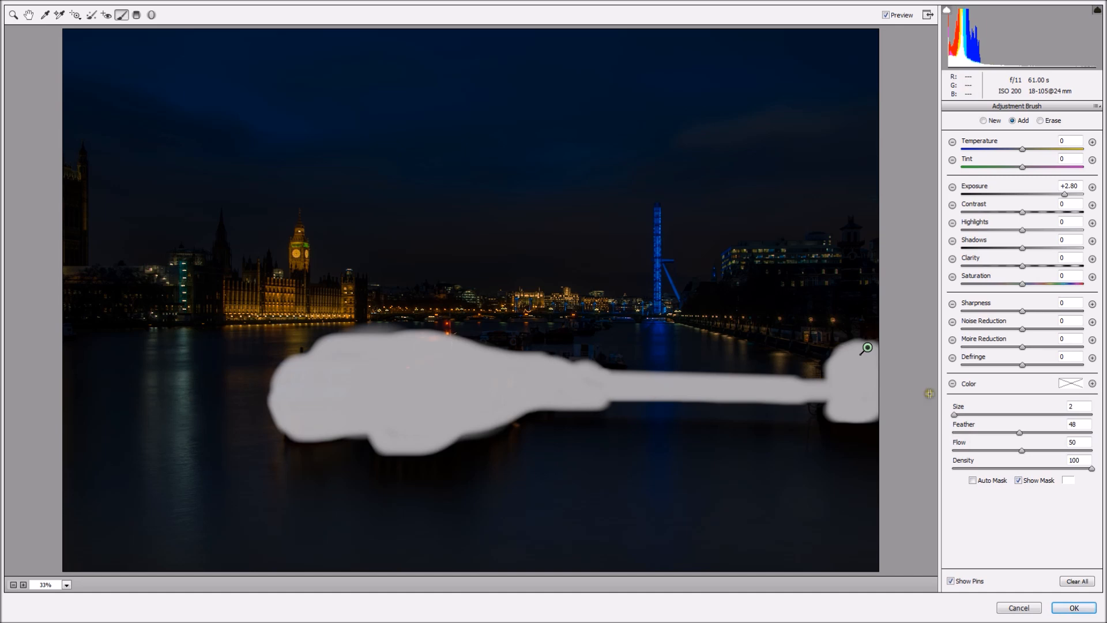
click(1020, 480)
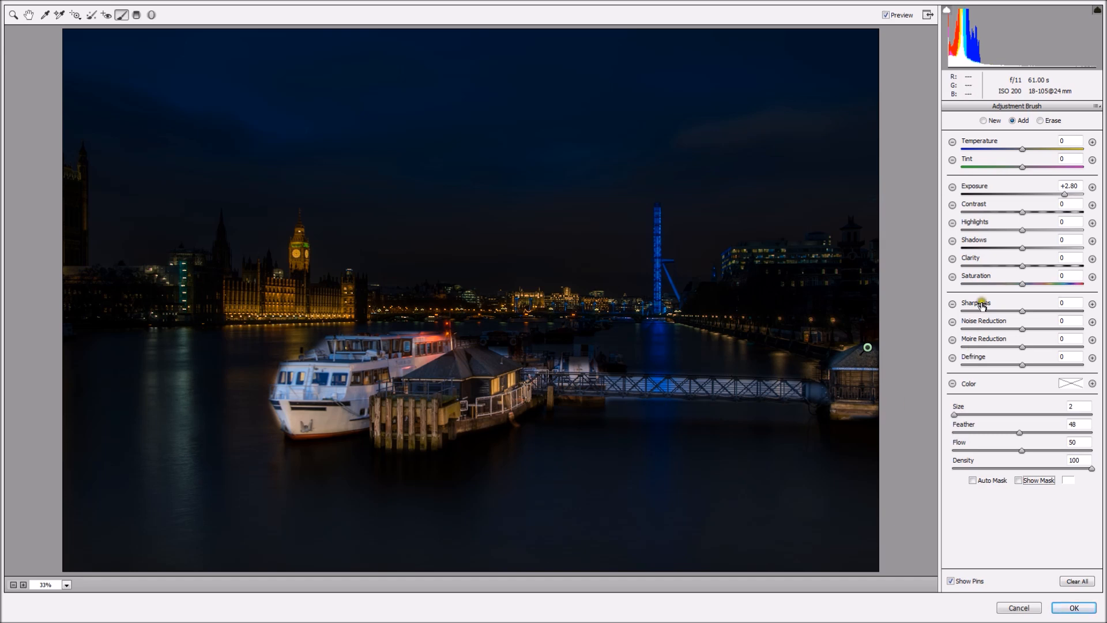
Step: Set the brush to size 4 and feather 86 and paint over the boat's upper deck
right_click(731, 379)
drag(1054, 436, 1072, 434)
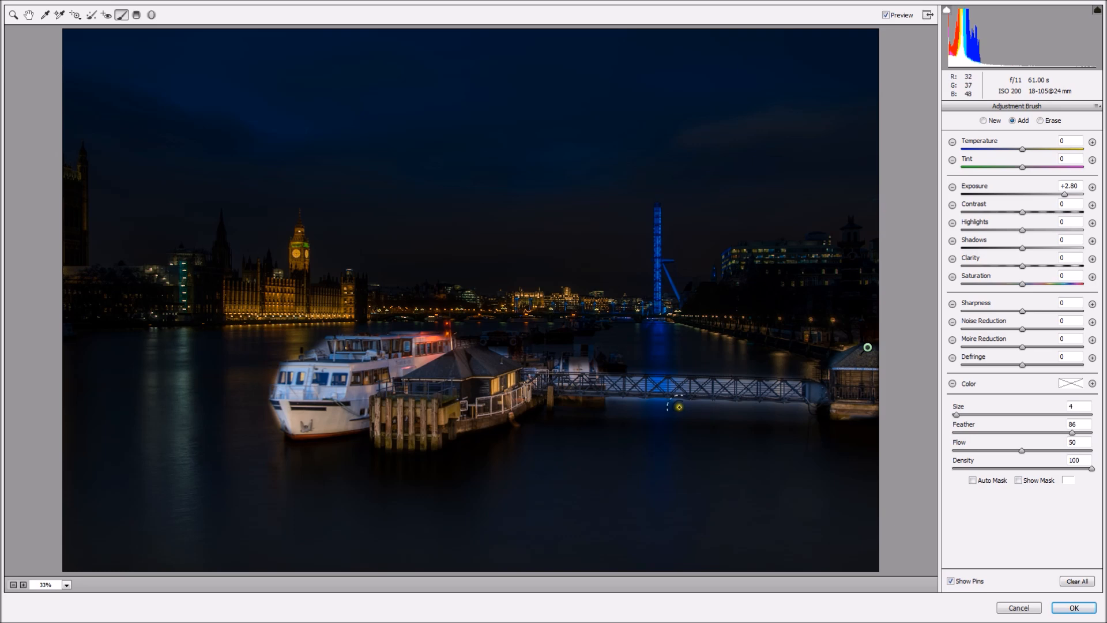
mouse_move(415, 340)
mouse_down()
mouse_move(332, 347)
mouse_move(326, 358)
mouse_move(353, 352)
mouse_up()
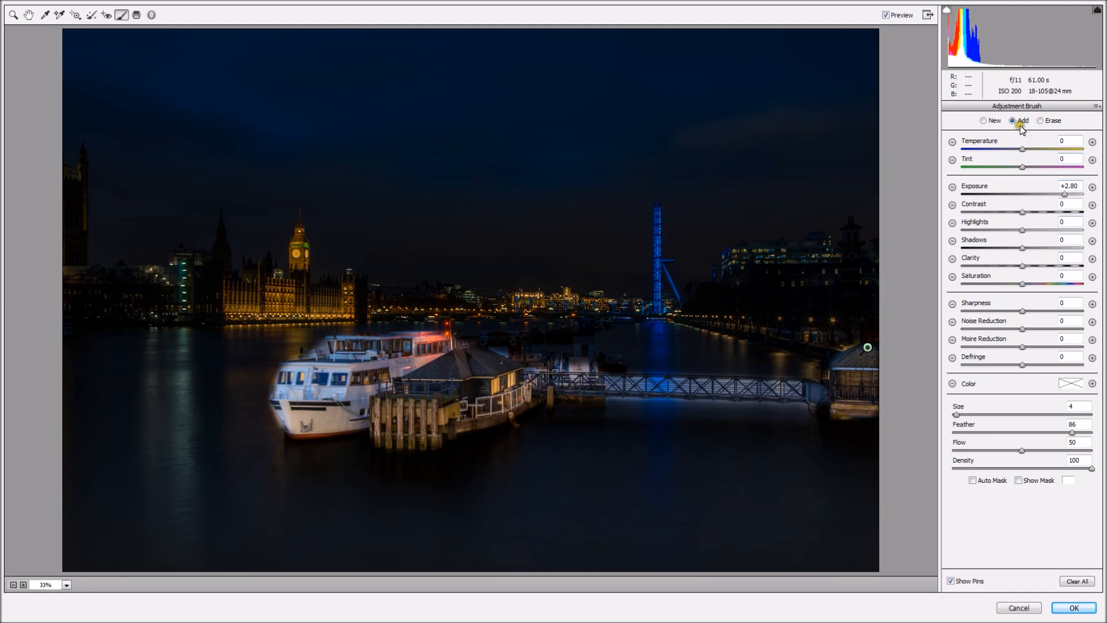
Step: Erase the brightening that spills around the boat's bow and upper deck, using size 3, feather 77 and flow 82
click(1041, 121)
mouse_move(1072, 432)
mouse_down()
mouse_move(978, 436)
mouse_move(1066, 451)
mouse_up()
right_click(800, 321)
drag(799, 322, 790, 322)
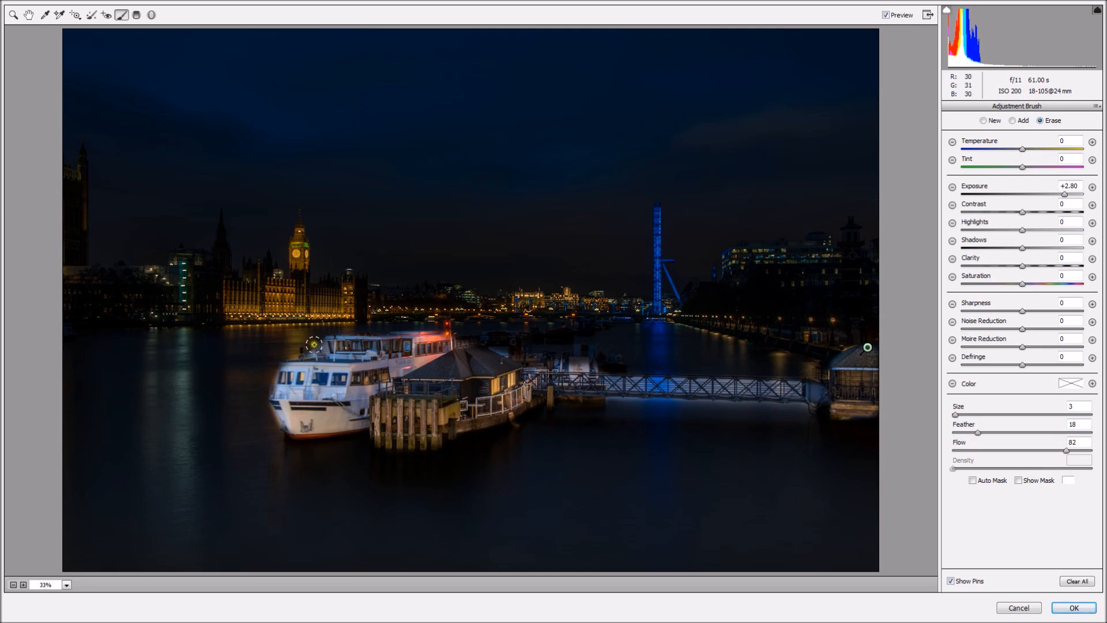
mouse_move(267, 369)
mouse_down()
mouse_move(259, 379)
mouse_move(270, 369)
mouse_move(266, 381)
mouse_move(310, 393)
mouse_up()
mouse_move(267, 415)
mouse_down()
mouse_move(254, 397)
mouse_move(262, 372)
mouse_move(257, 392)
mouse_move(272, 362)
mouse_move(314, 346)
mouse_up()
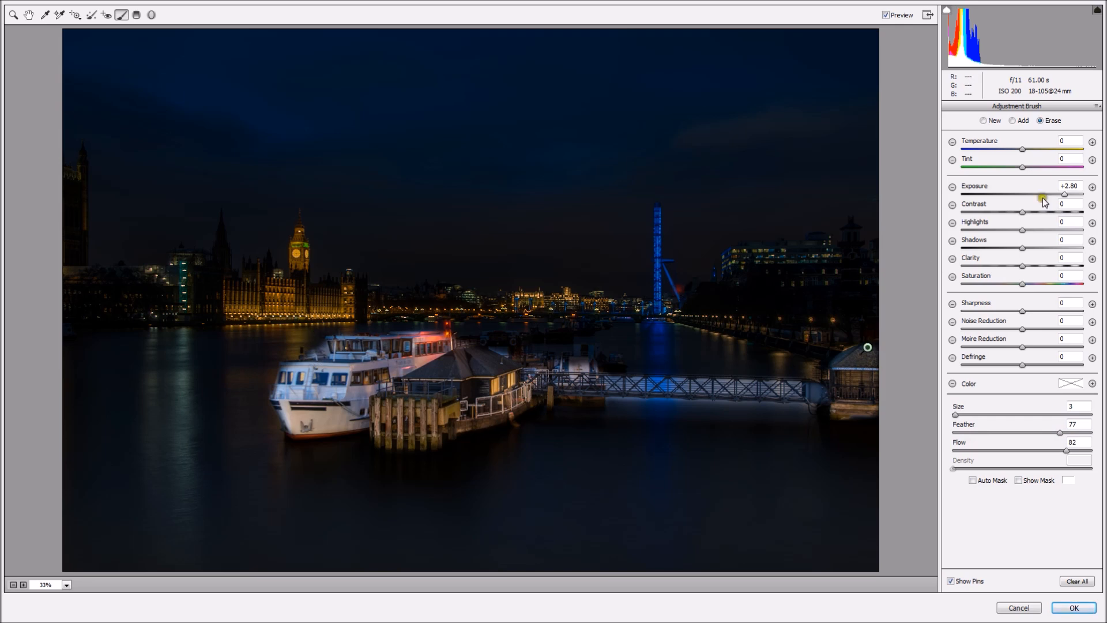
Step: Switch the brush back to Add and repaint the boat's bow, upper deck and hull across to the landing stage
click(1023, 121)
mouse_move(290, 374)
mouse_down()
mouse_move(306, 377)
mouse_move(339, 348)
mouse_up()
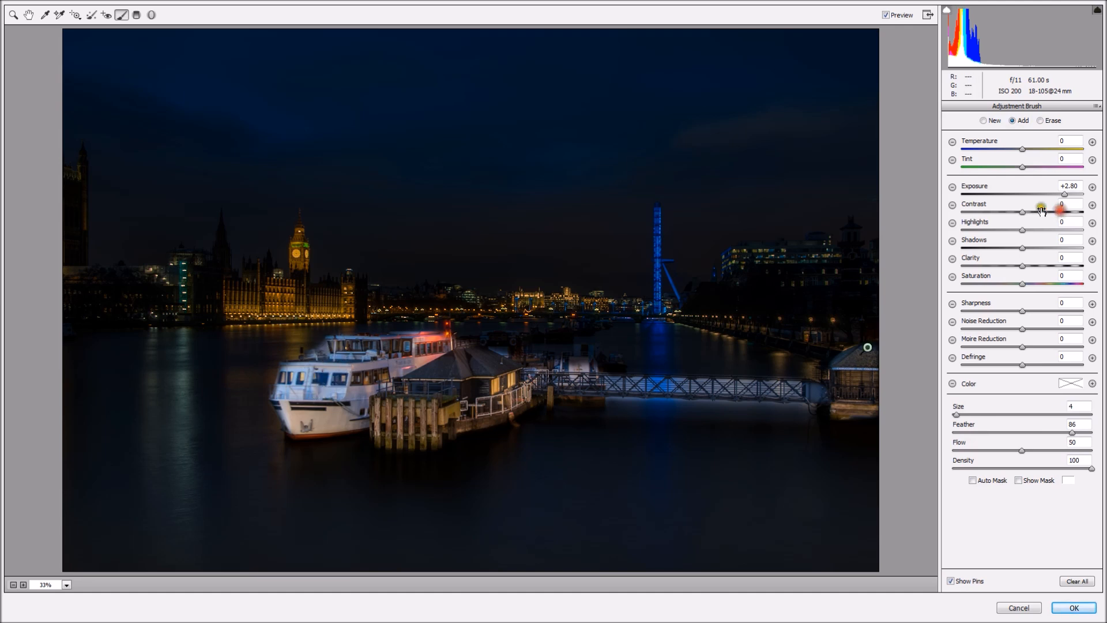
key(alt)
key(alt)
mouse_move(307, 352)
mouse_down()
mouse_move(316, 343)
mouse_move(325, 358)
mouse_move(342, 354)
mouse_up()
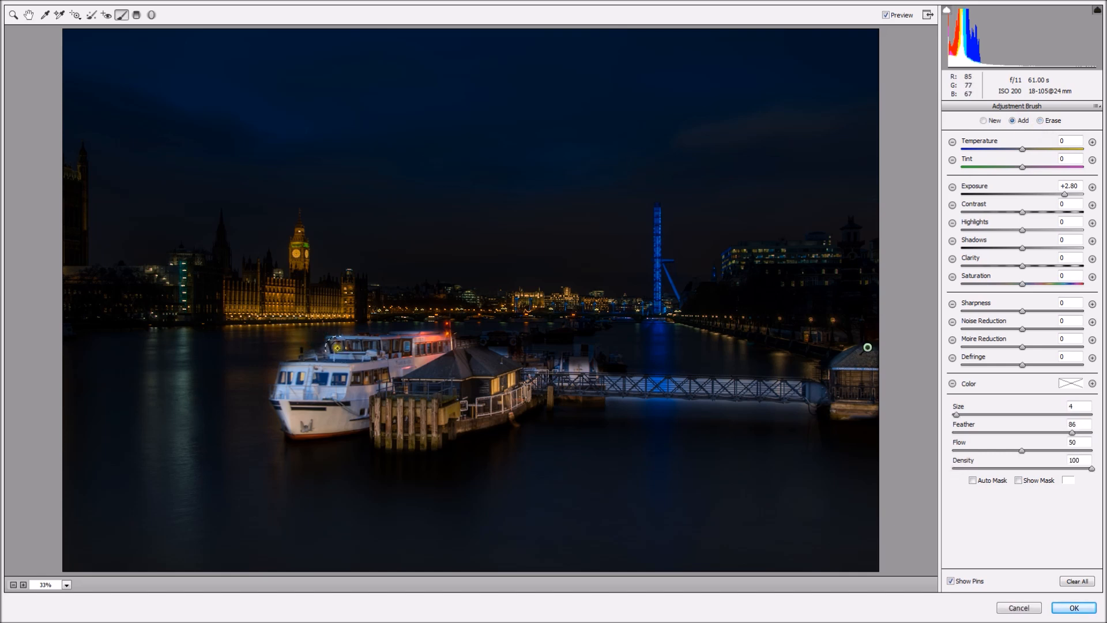
mouse_move(288, 380)
mouse_down()
mouse_move(304, 424)
mouse_move(354, 423)
mouse_move(313, 426)
mouse_move(364, 424)
mouse_move(389, 437)
mouse_move(441, 430)
mouse_move(417, 439)
mouse_move(402, 437)
mouse_move(436, 437)
mouse_move(564, 388)
mouse_up()
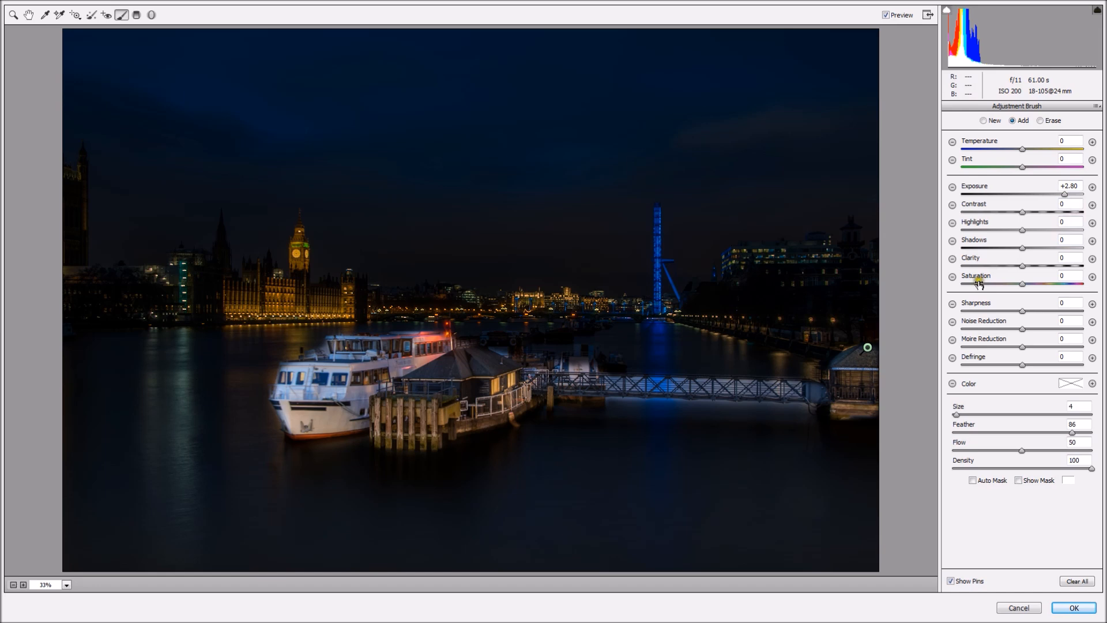
Step: Lower the brushed area's exposure to +1.50, comparing the image with the preview off and on
click(1066, 194)
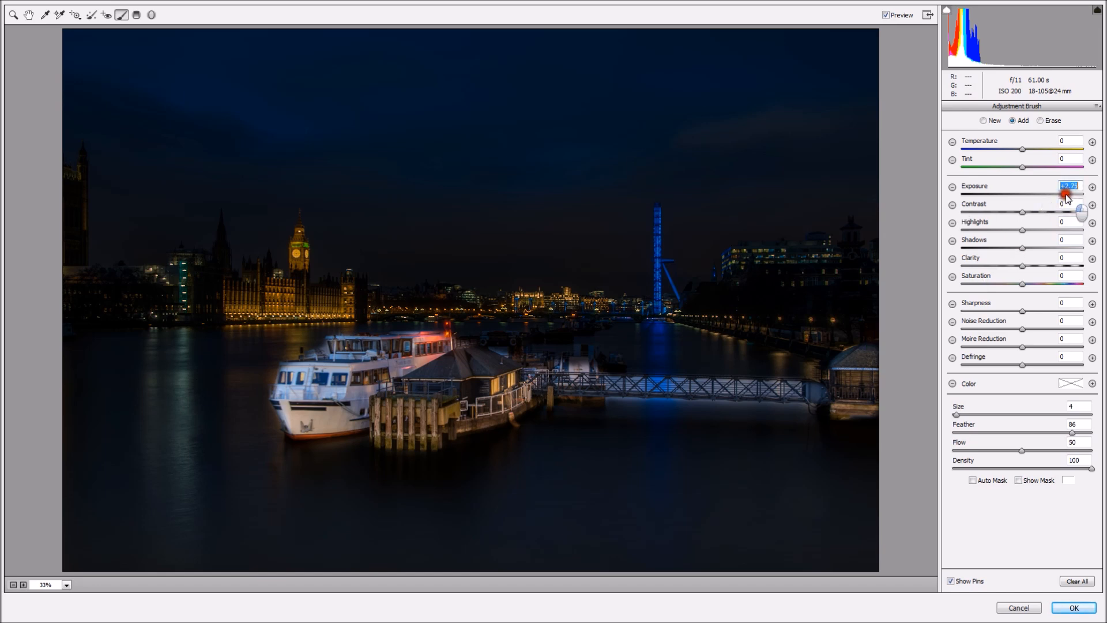
drag(1066, 195, 1055, 197)
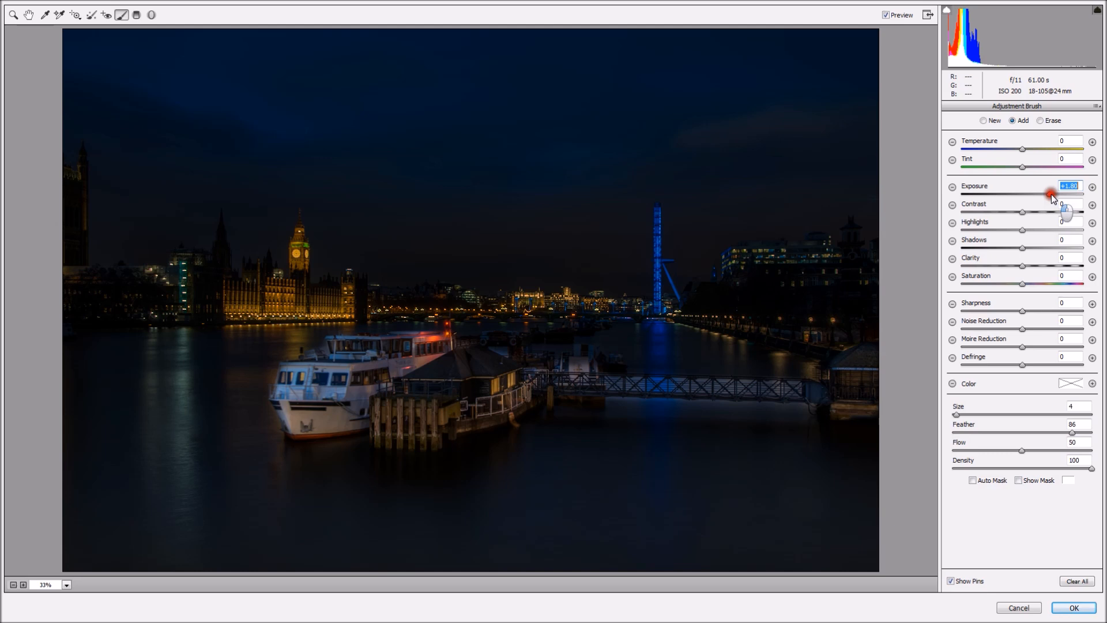
drag(1050, 194, 1050, 193)
click(886, 16)
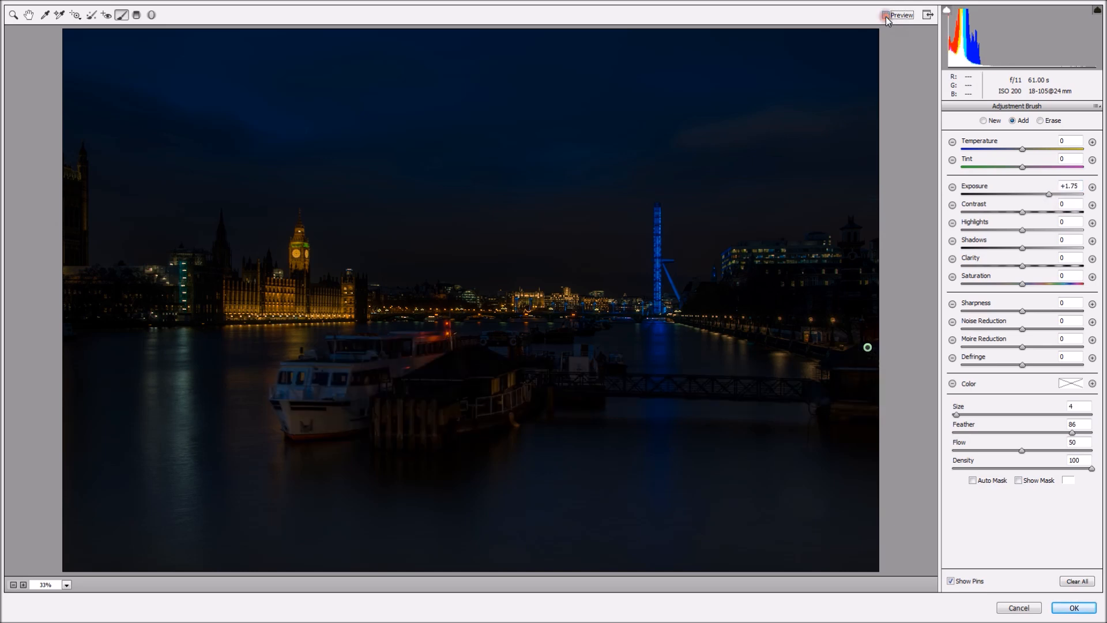
click(886, 16)
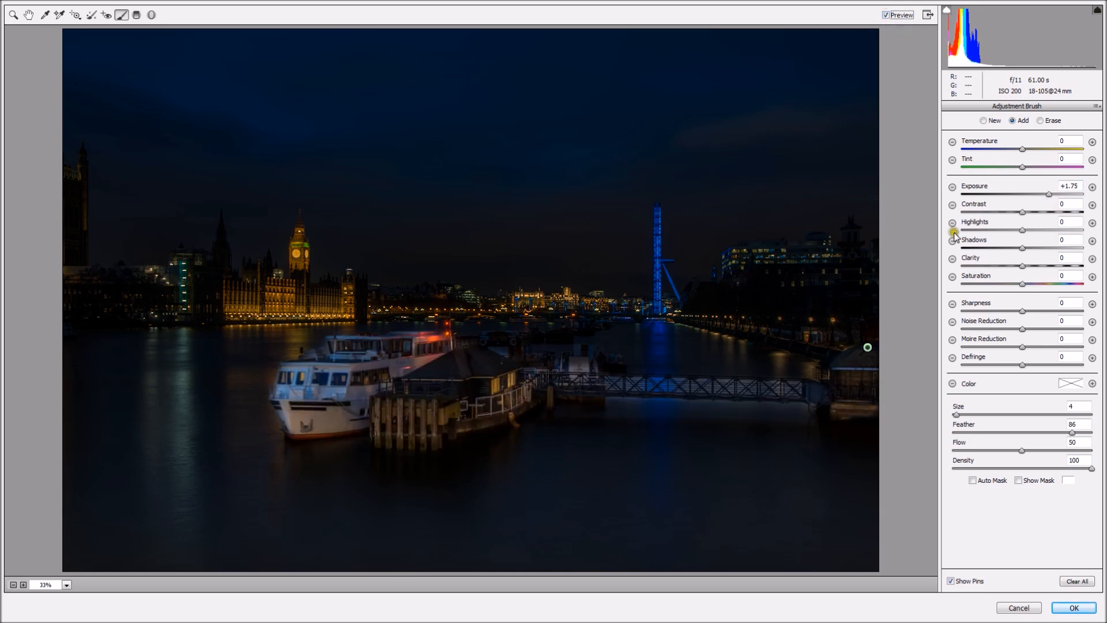
drag(1048, 195, 1045, 194)
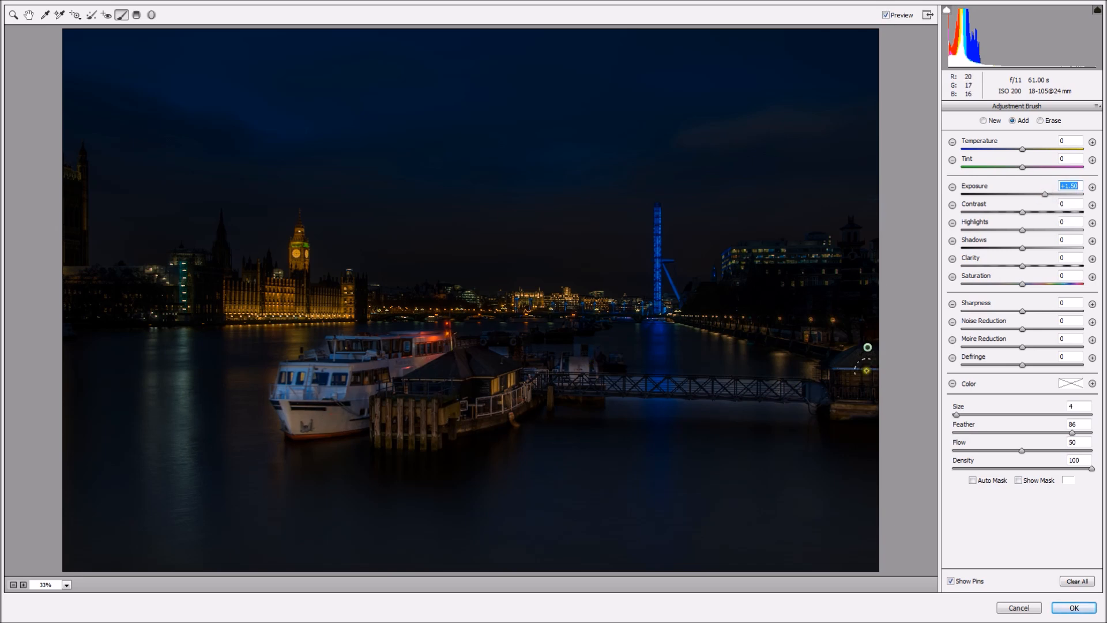
key(z)
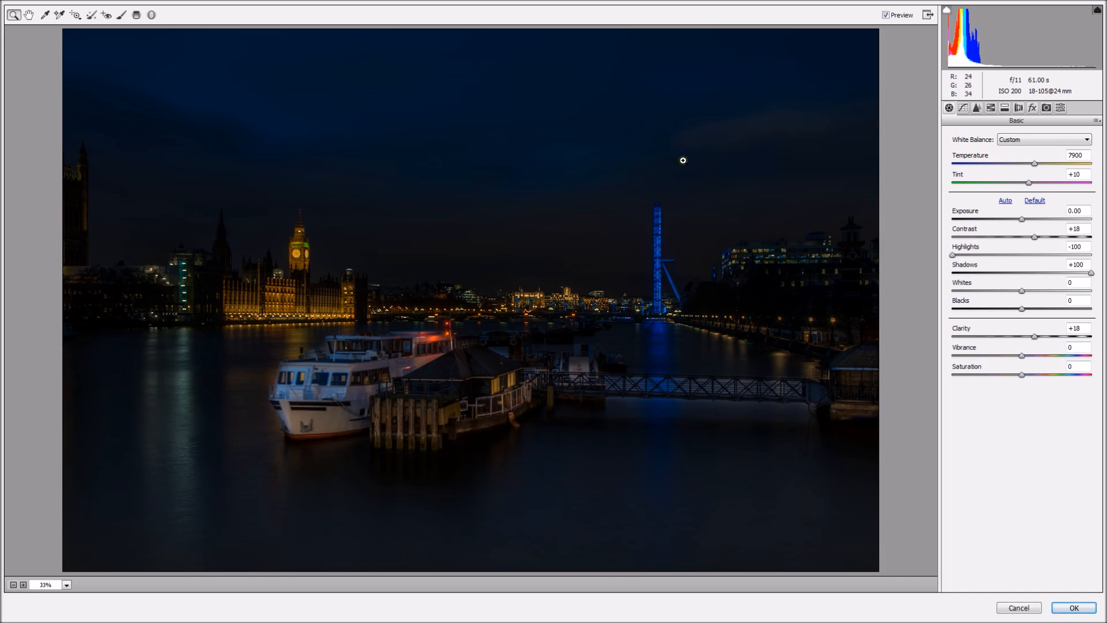
Step: Add a second graduated filter with temperature +50 and neutral exposure, running from the photo's bottom edge up to the far riverbank
click(136, 15)
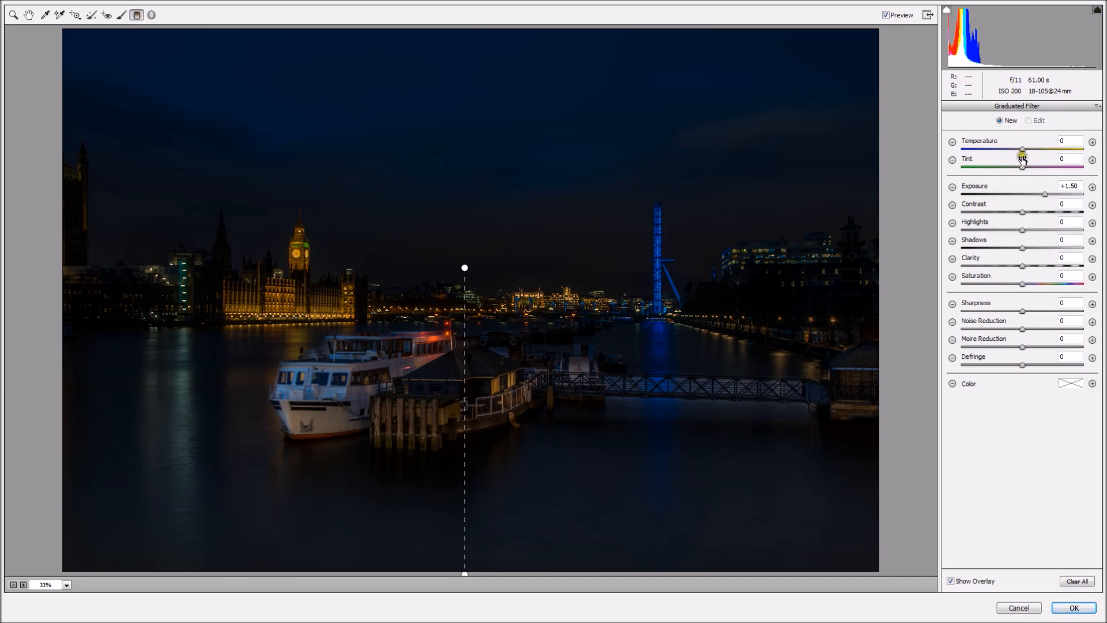
drag(1023, 149, 1037, 151)
click(1092, 142)
click(1092, 142)
drag(519, 573, 521, 299)
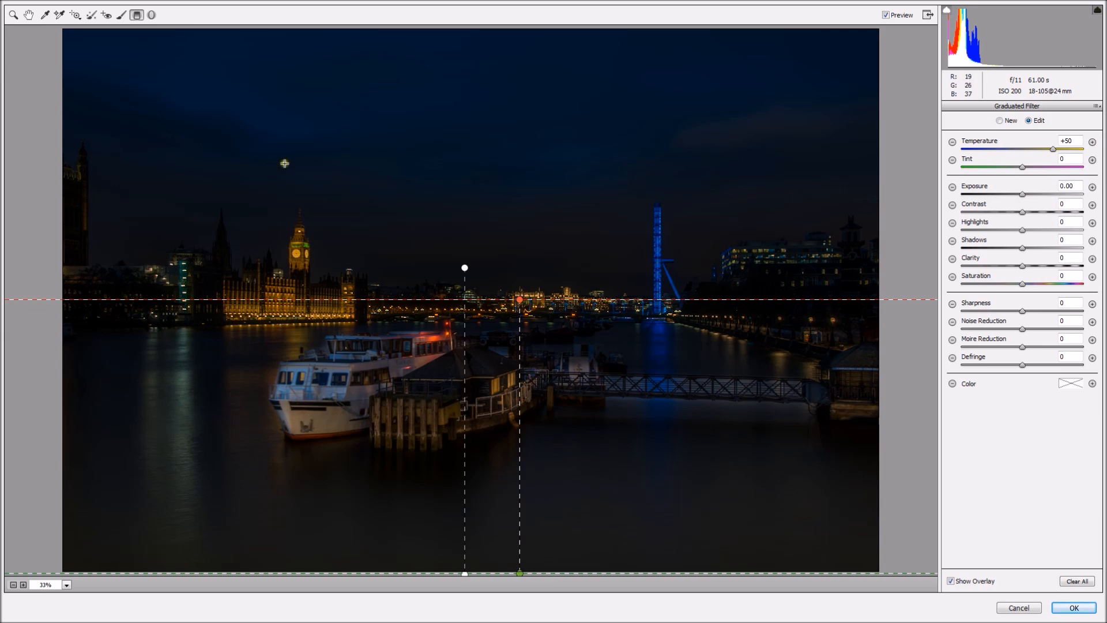
Step: Add a third graduated filter with temperature +53, running from the photo's top edge down to the far riverbank
click(998, 121)
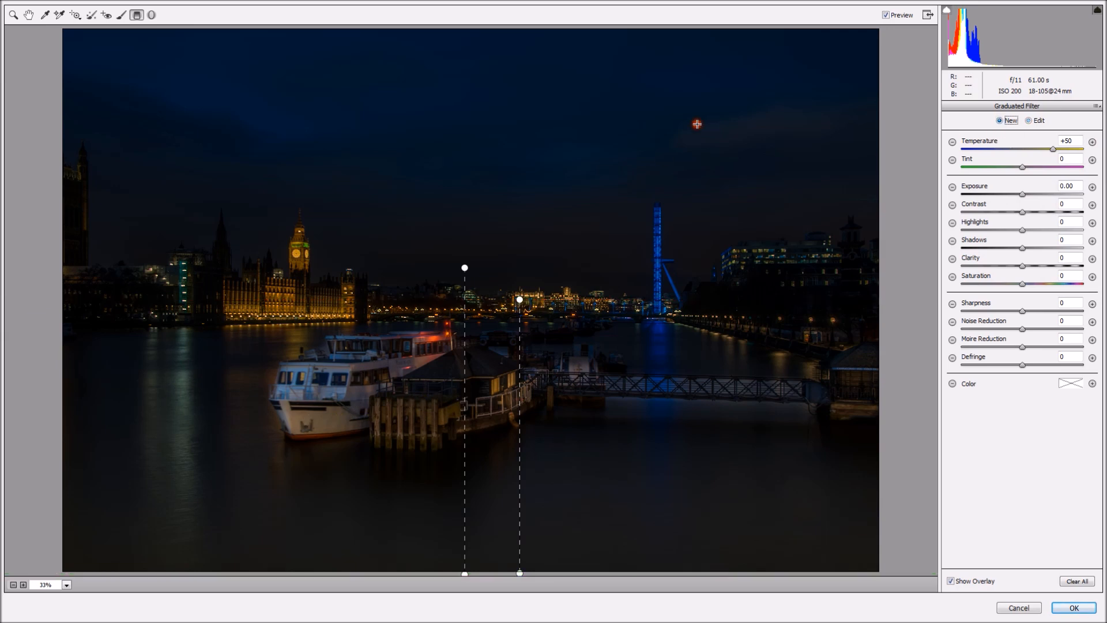
drag(414, 26, 414, 286)
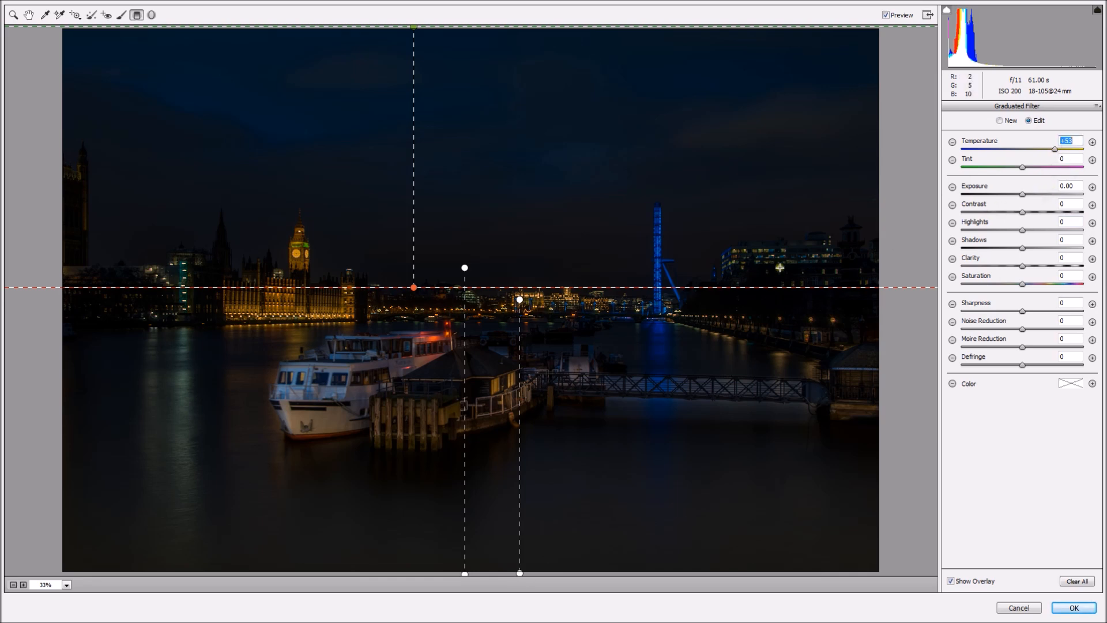
click(14, 15)
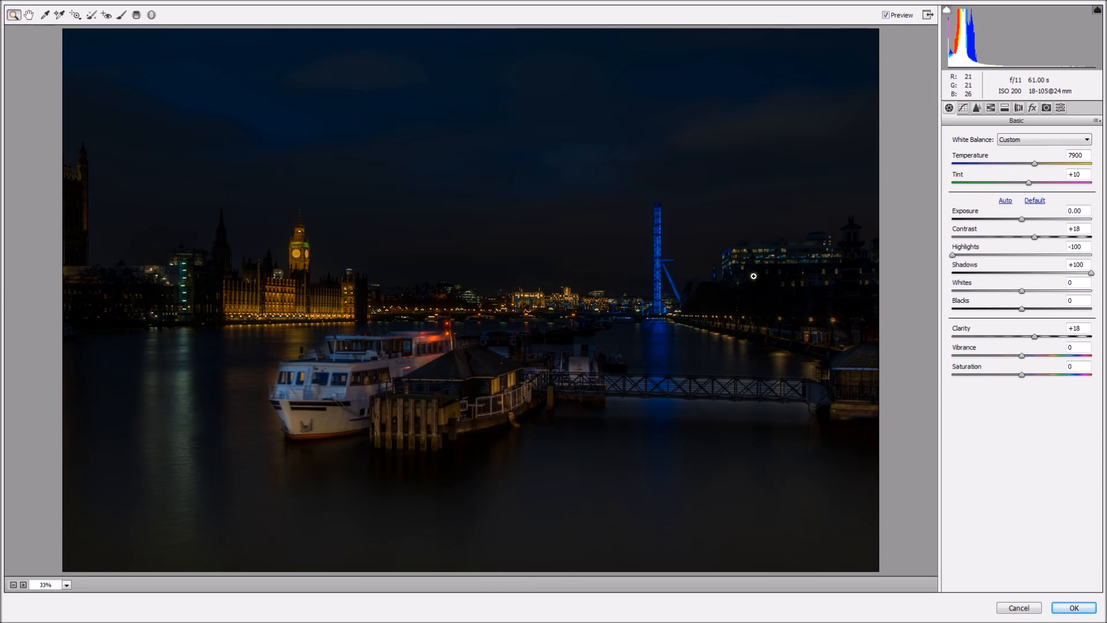
Step: Sharpen the photo with amount 74 and masking 62, and set luminance noise reduction to 11
click(977, 108)
click(1021, 154)
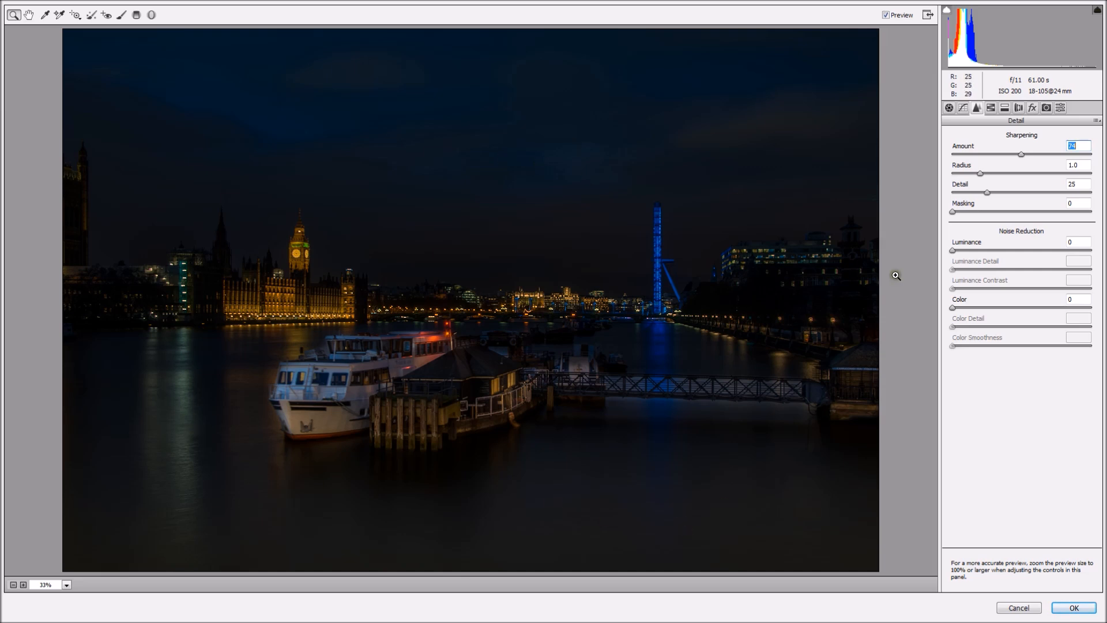
drag(960, 214, 1022, 214)
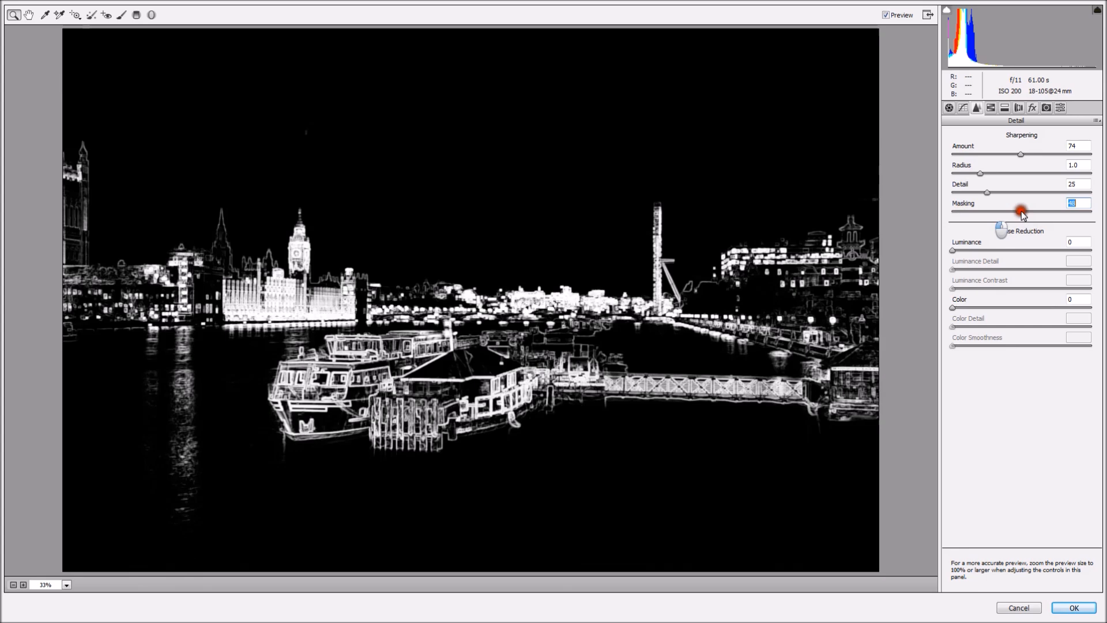
drag(1022, 214, 1036, 215)
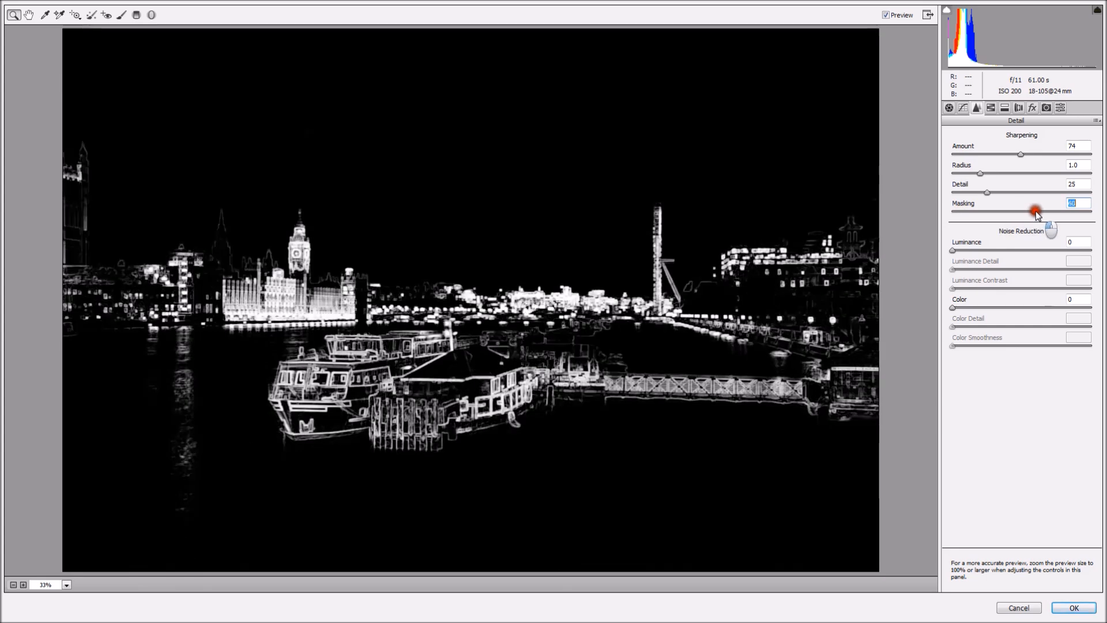
drag(1039, 211, 1039, 211)
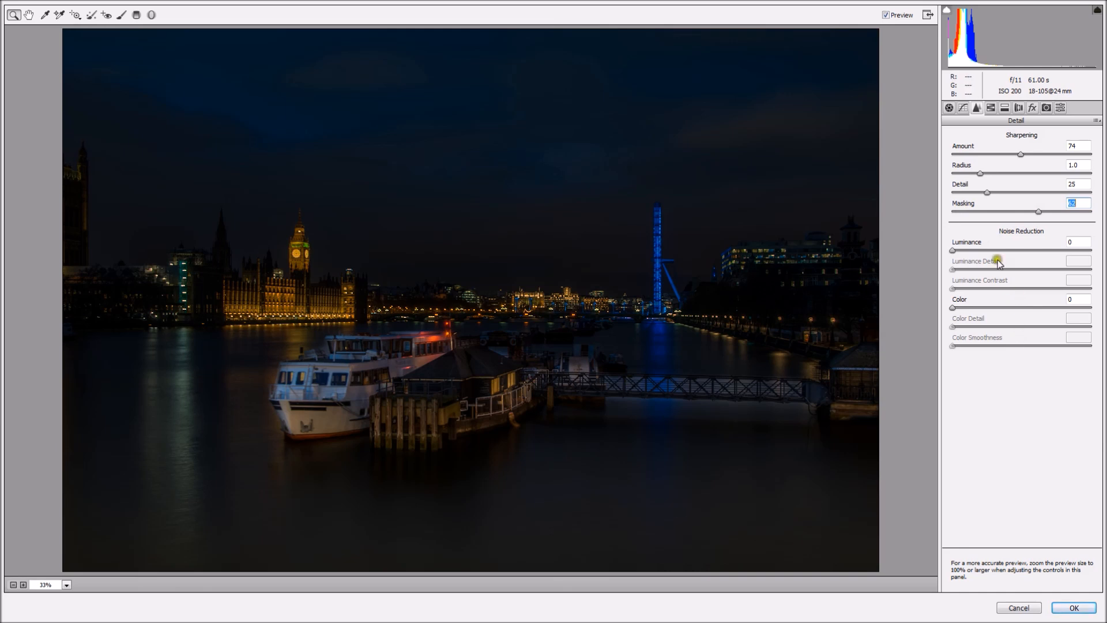
click(967, 250)
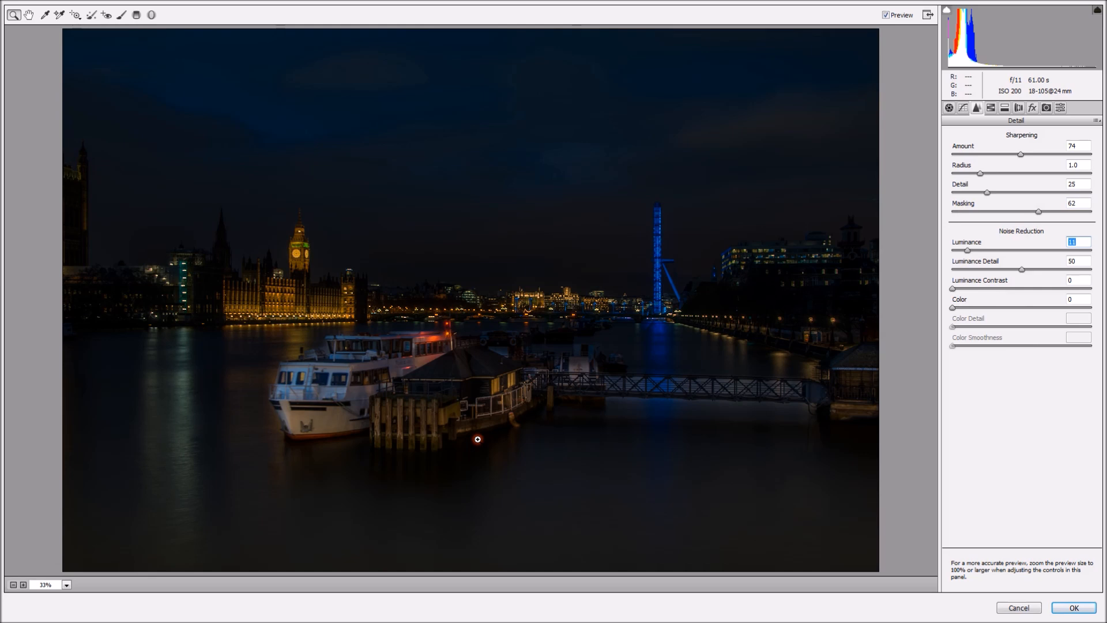
Step: Compare the photo with the preview off and on, for the detail settings and for the basic tone settings
key(p)
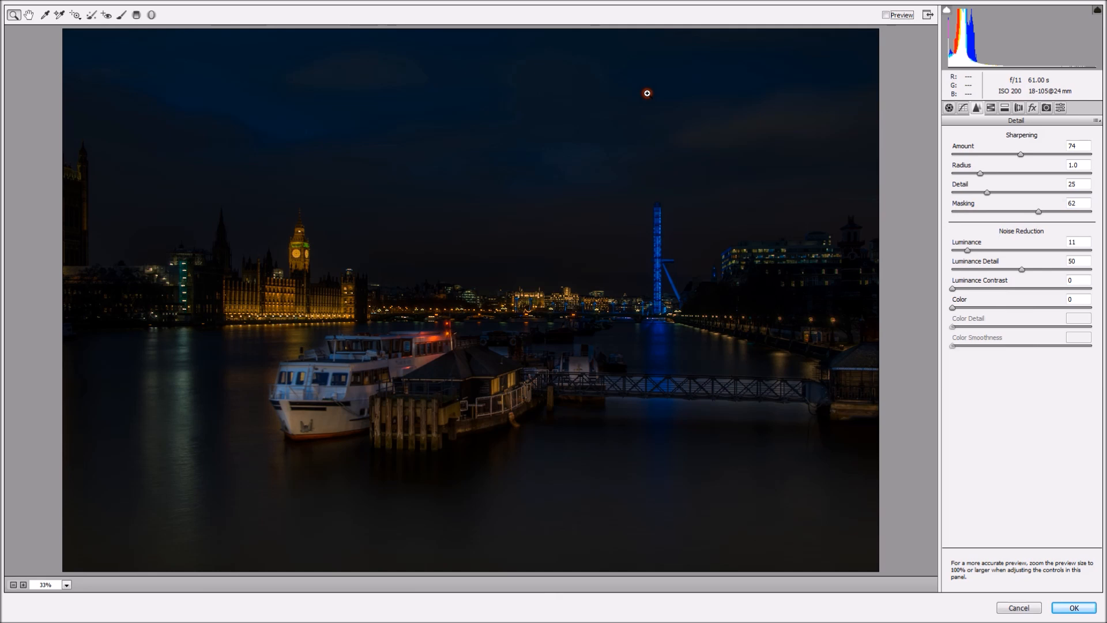
click(949, 108)
click(885, 16)
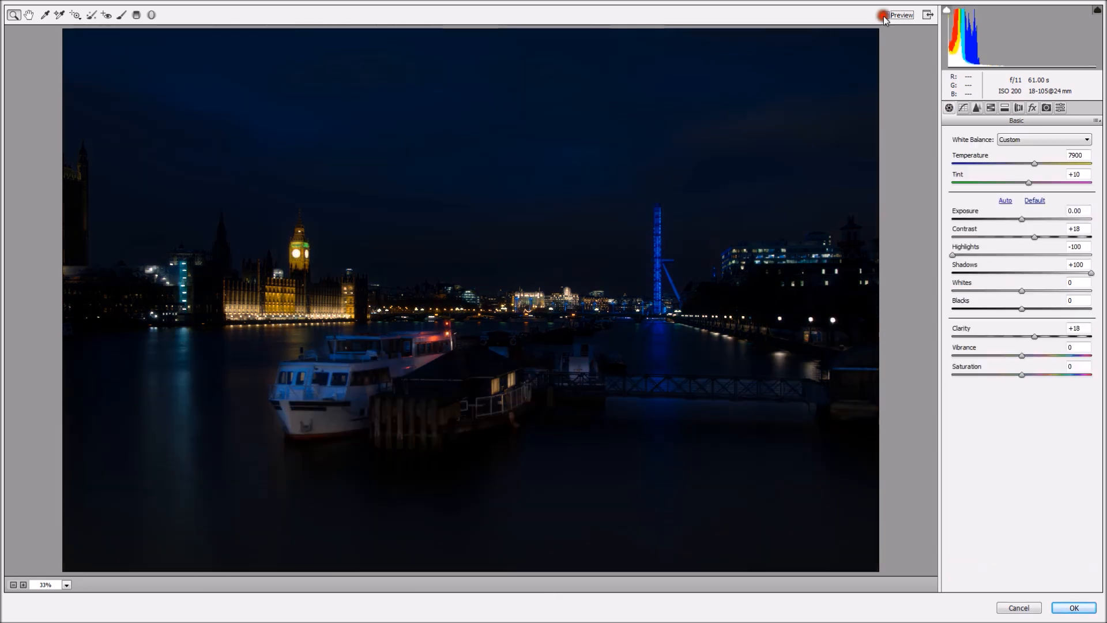
click(885, 16)
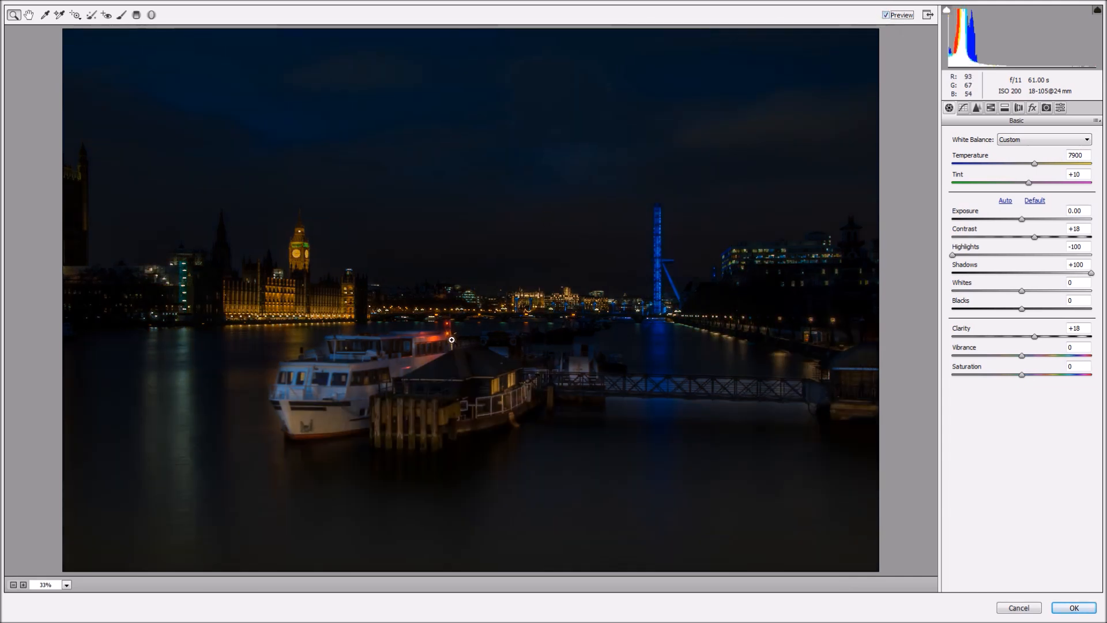
Step: Reselect the brushed area over the boat and pier, set its clarity to +37 and exposure to +1.25, and return to the basic settings
click(122, 16)
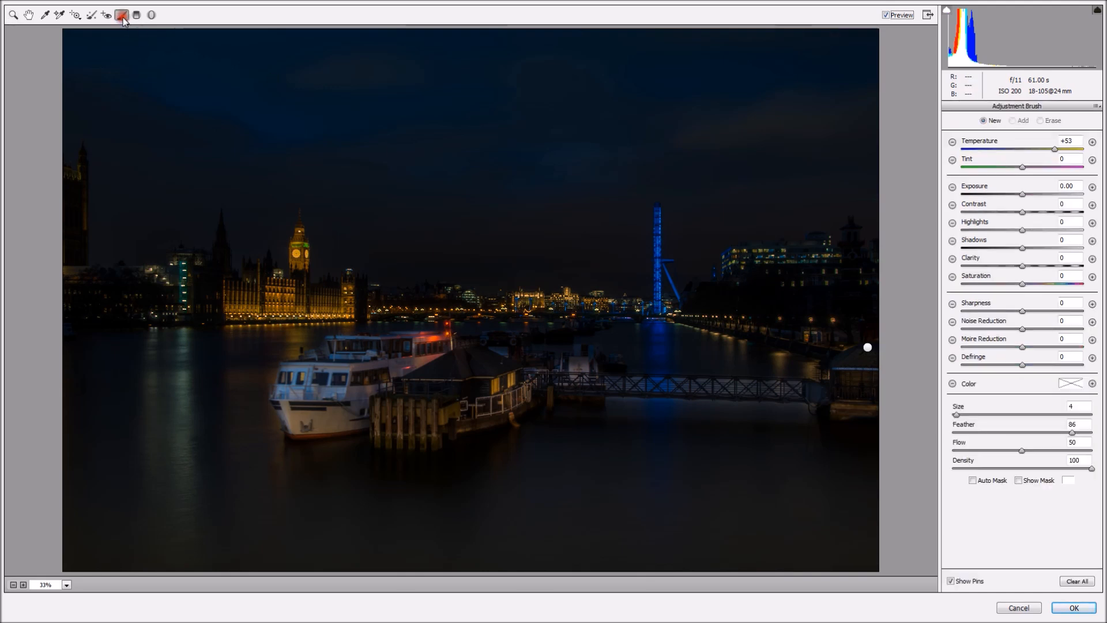
mouse_move(867, 348)
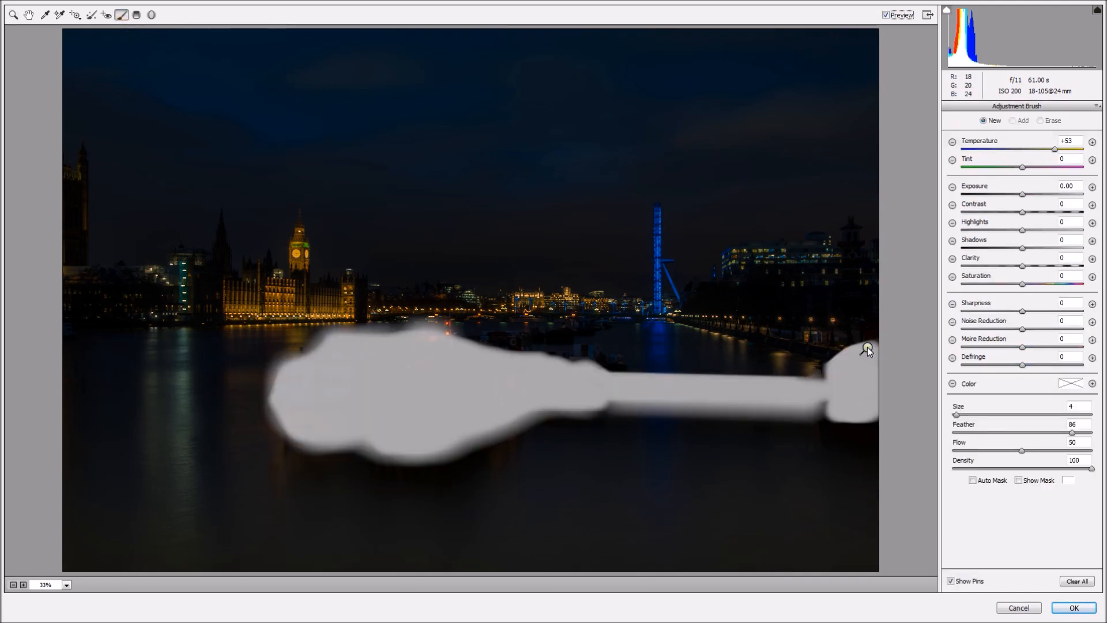
click(867, 347)
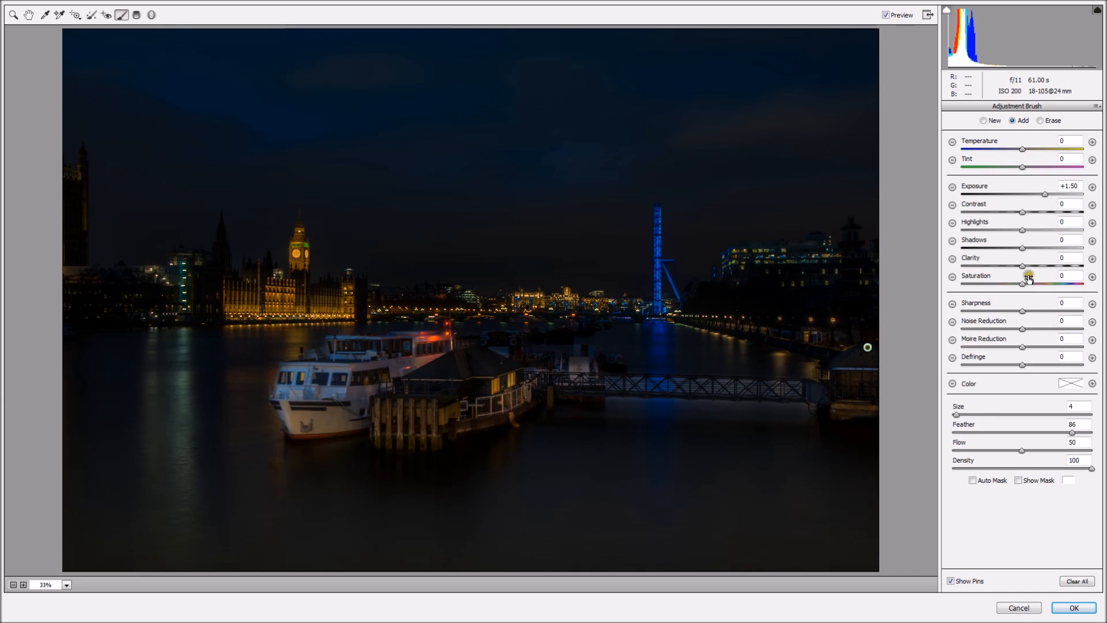
drag(1022, 265, 1045, 264)
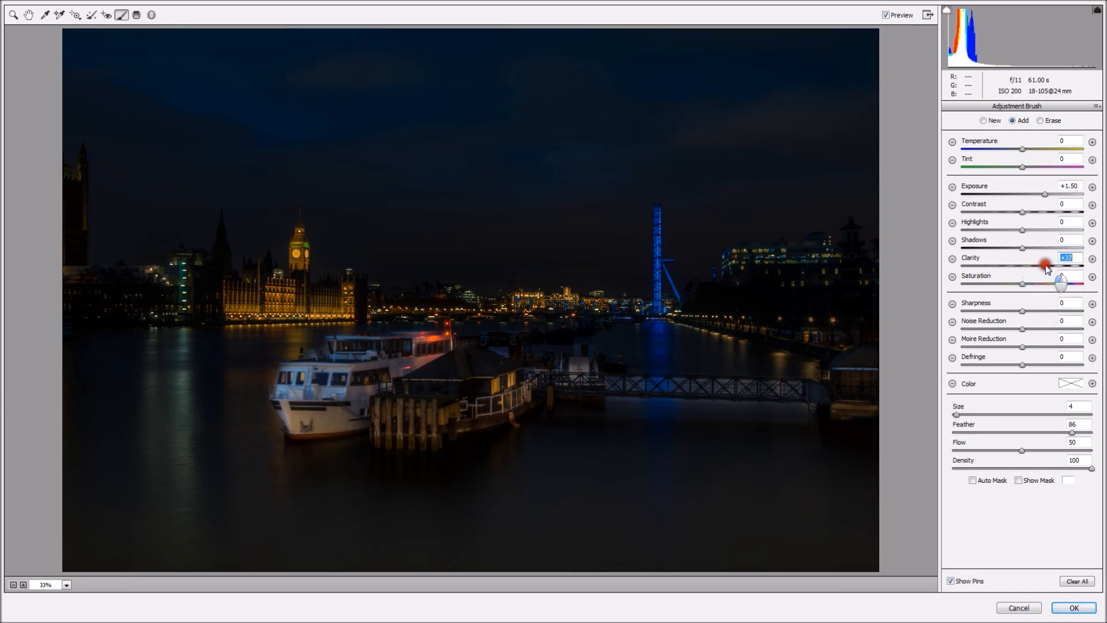
click(1046, 196)
drag(1049, 199, 1042, 194)
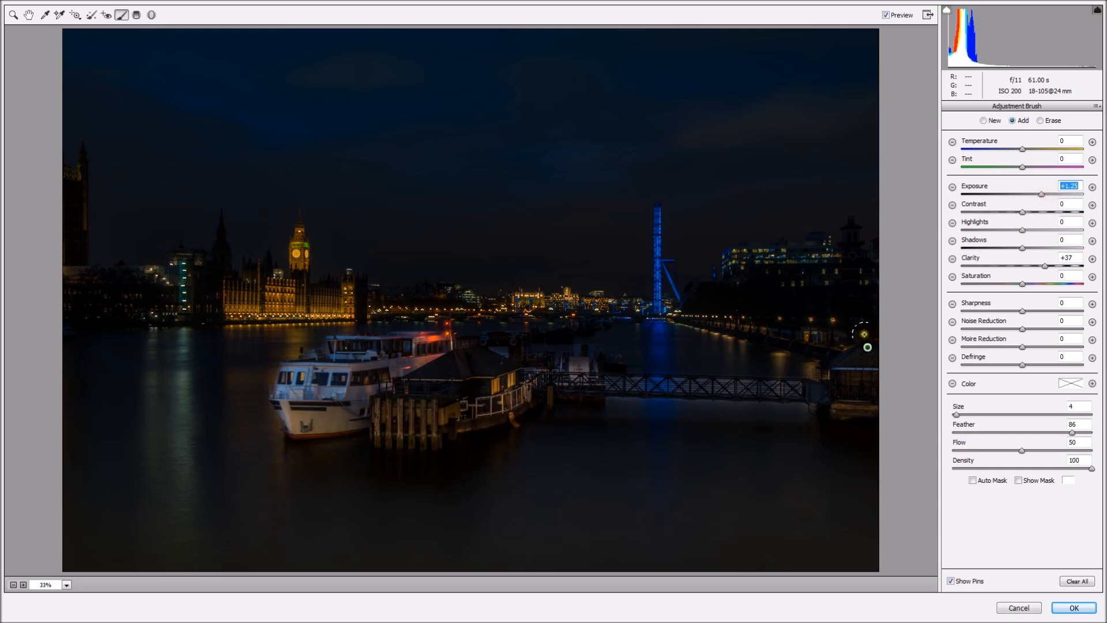
click(137, 15)
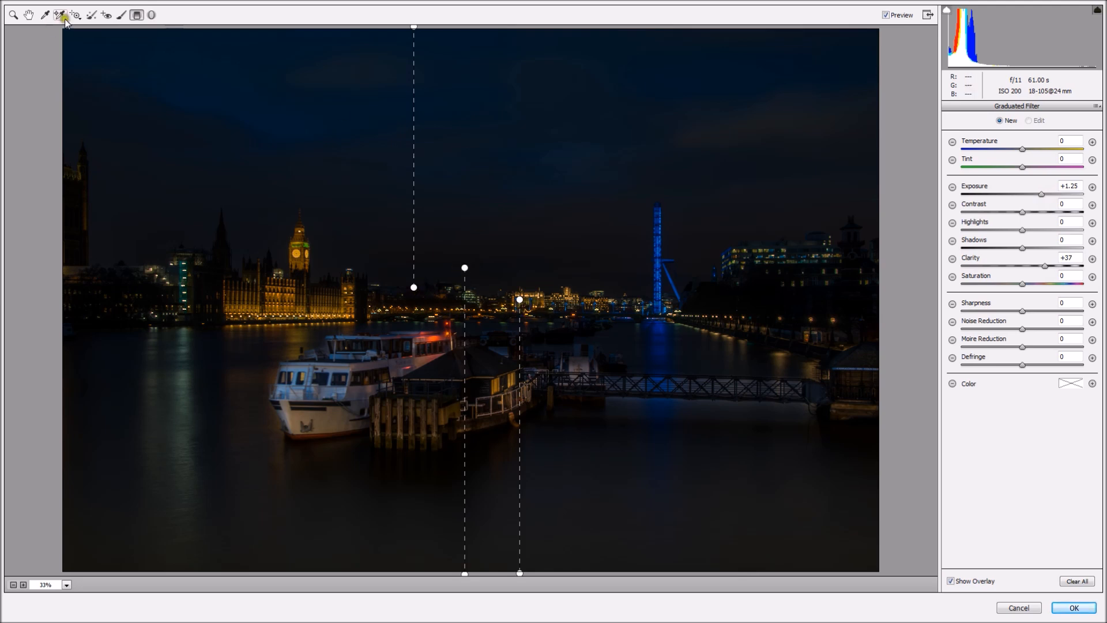
click(13, 14)
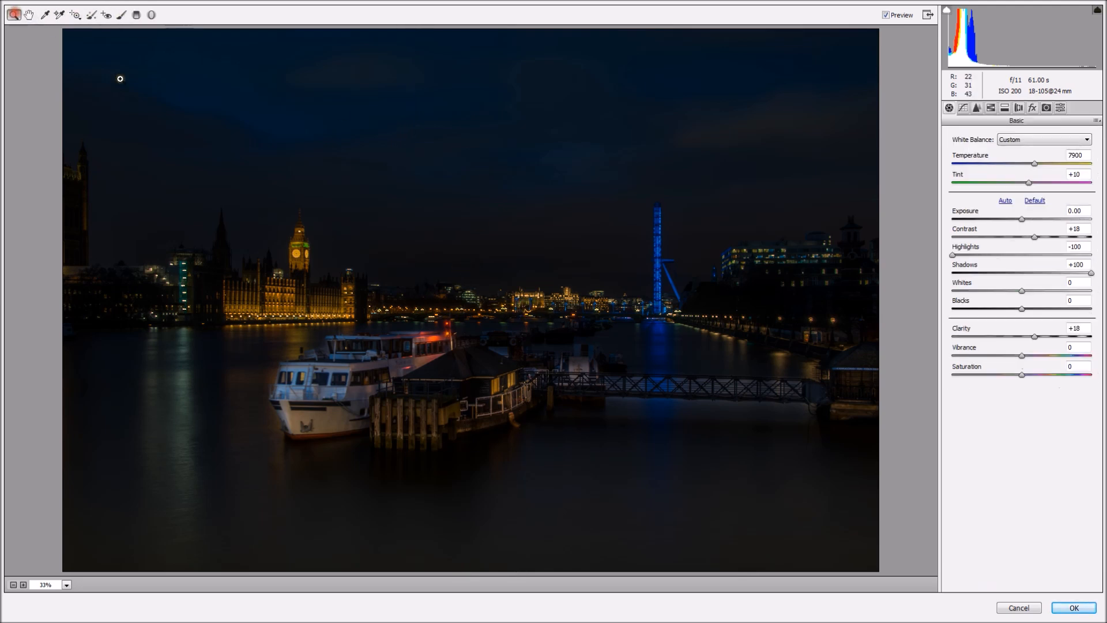